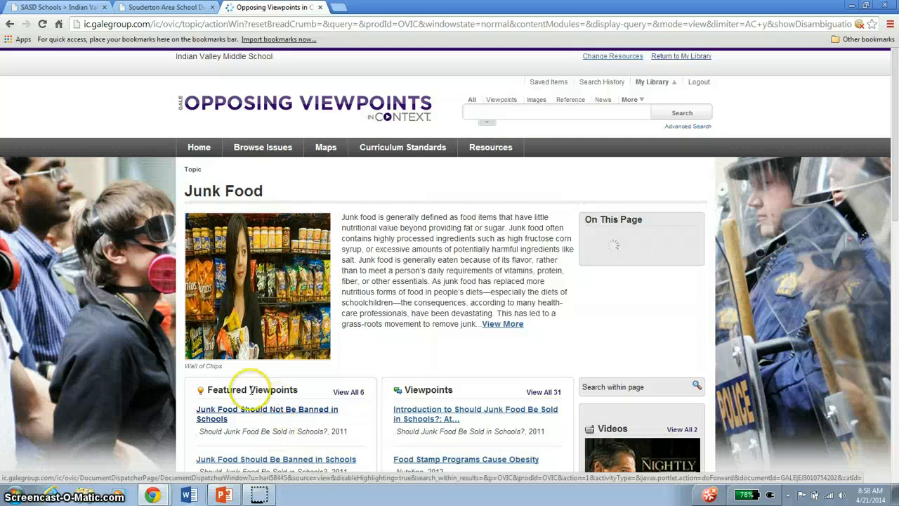
- Open the featured viewpoint article "Junk Food Should Not Be Banned in Schools"
{"action": "left_click_drag", "start_coordinate": [213, 392], "coordinate": [299, 393]}
{"action": "scroll", "coordinate": [326, 372], "scroll_direction": "down", "scroll_amount": 3}
{"action": "scroll", "coordinate": [325, 373], "scroll_direction": "down", "scroll_amount": 1}
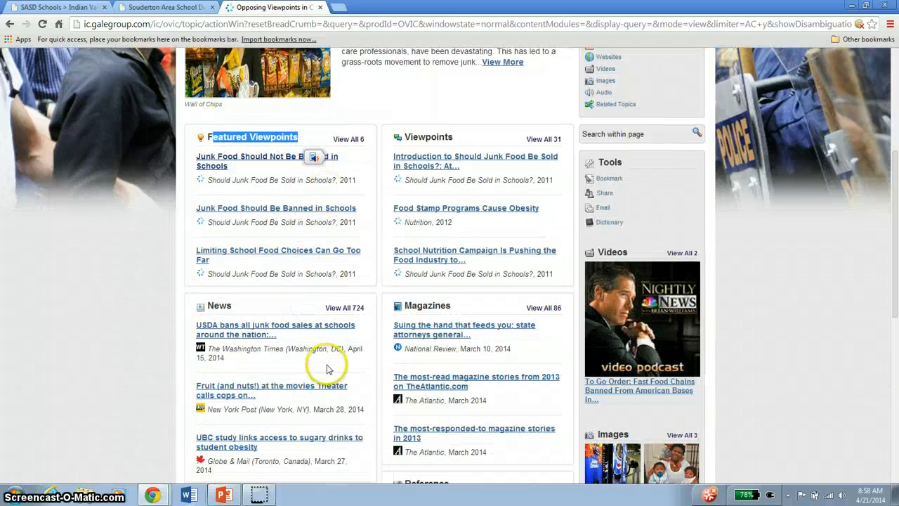
{"action": "left_click", "coordinate": [366, 171]}
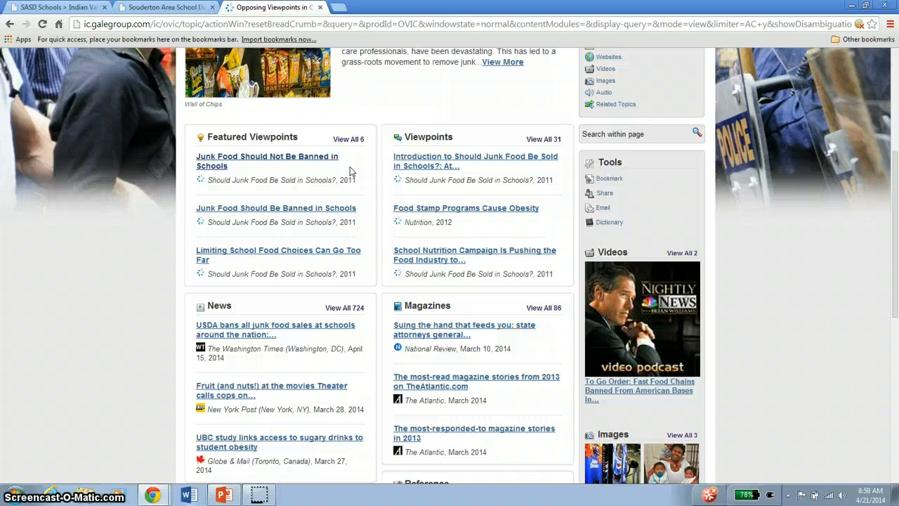
{"action": "left_click", "coordinate": [337, 161]}
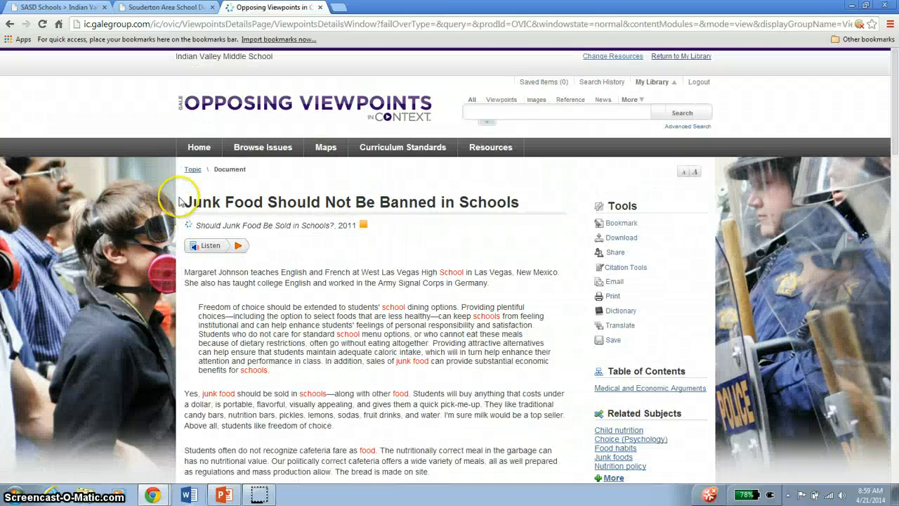
- Copy the whole article, from its title through the Gale Document Number line, into a new blank Word document
{"action": "left_click_drag", "start_coordinate": [184, 201], "coordinate": [435, 387]}
{"action": "scroll", "coordinate": [378, 332], "scroll_direction": "down", "scroll_amount": 11}
{"action": "scroll", "coordinate": [381, 335], "scroll_direction": "down", "scroll_amount": 5}
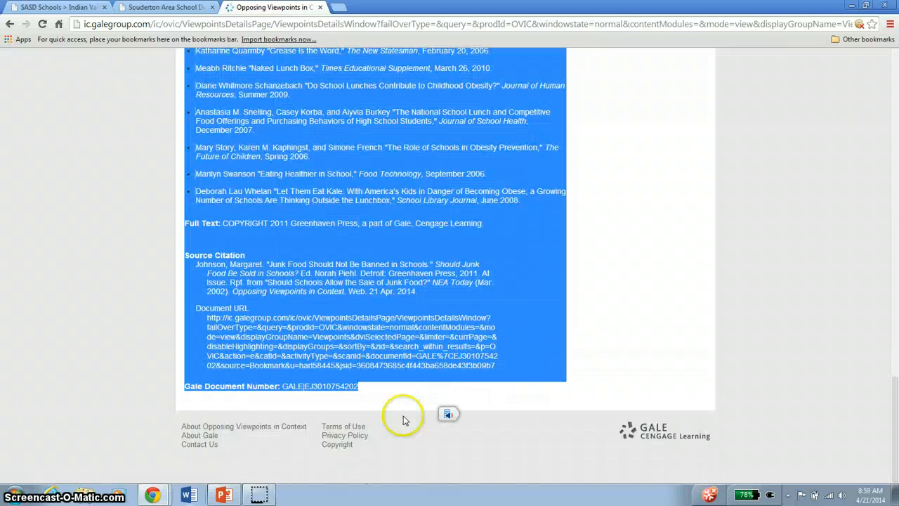
{"action": "left_click", "coordinate": [188, 495]}
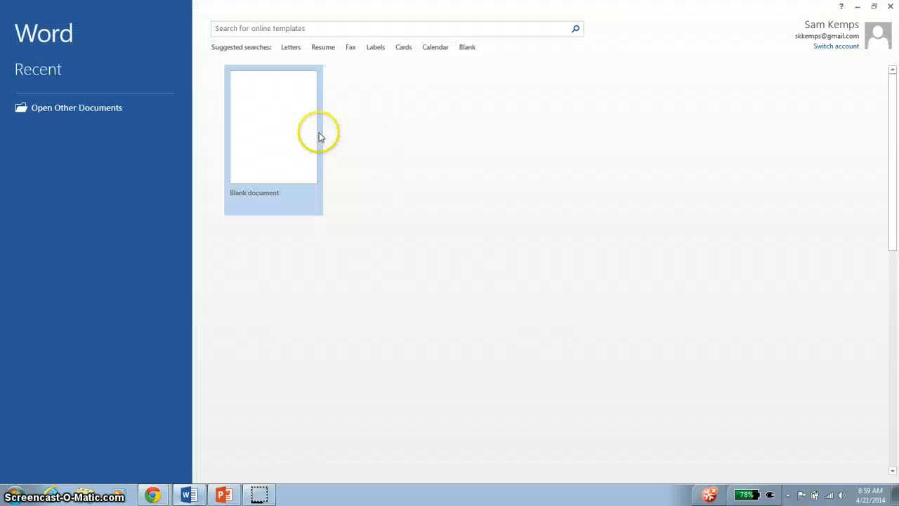
{"action": "left_click", "coordinate": [267, 165]}
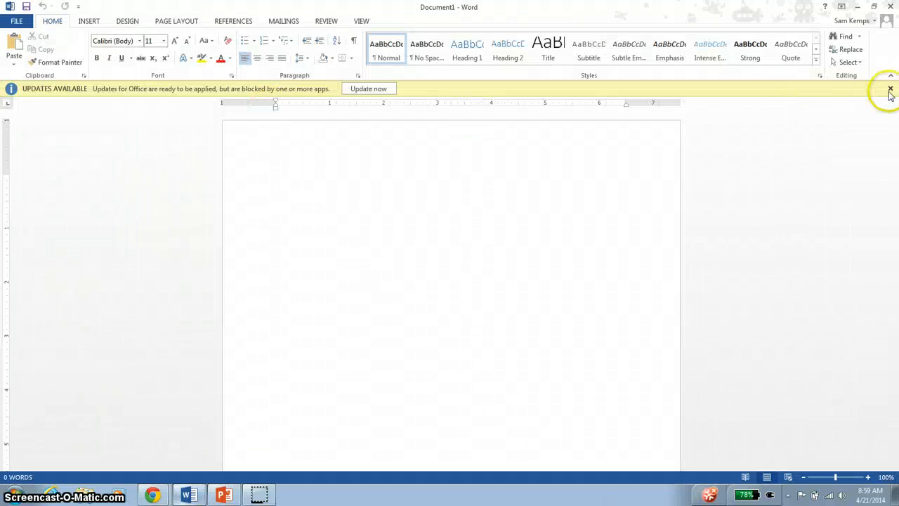
{"action": "left_click", "coordinate": [890, 89]}
{"action": "key", "text": "ctrl+v"}
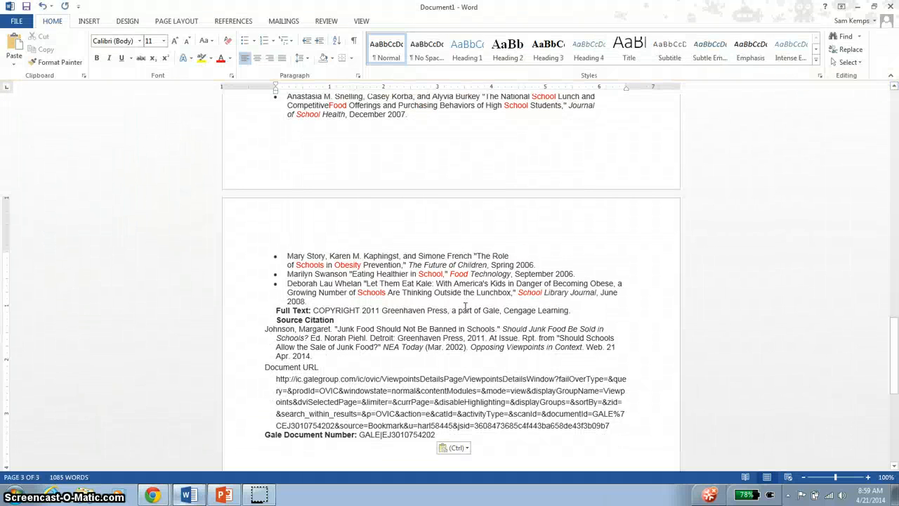
- Switch to PowerPoint and review the first instructions on the Find Articles slide
{"action": "left_click", "coordinate": [223, 495]}
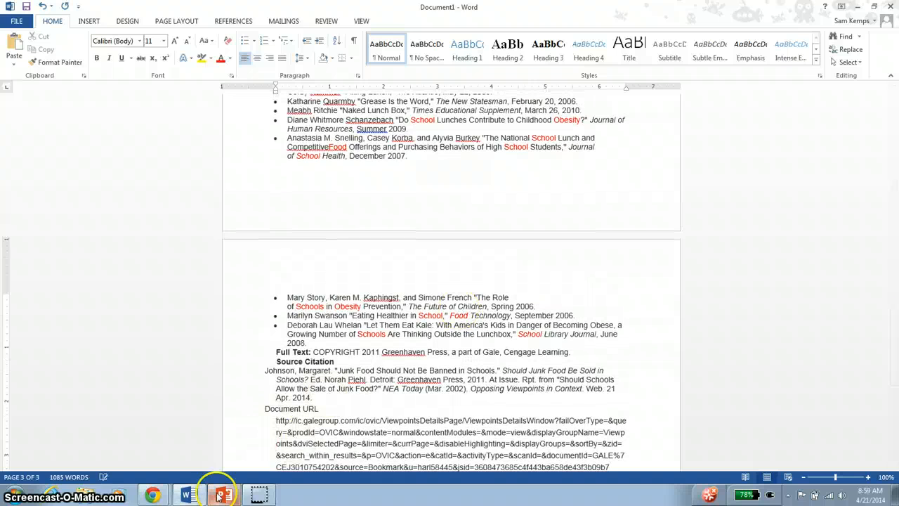
{"action": "left_click_drag", "start_coordinate": [280, 252], "coordinate": [452, 253]}
{"action": "left_click", "coordinate": [450, 254]}
{"action": "left_click", "coordinate": [379, 277]}
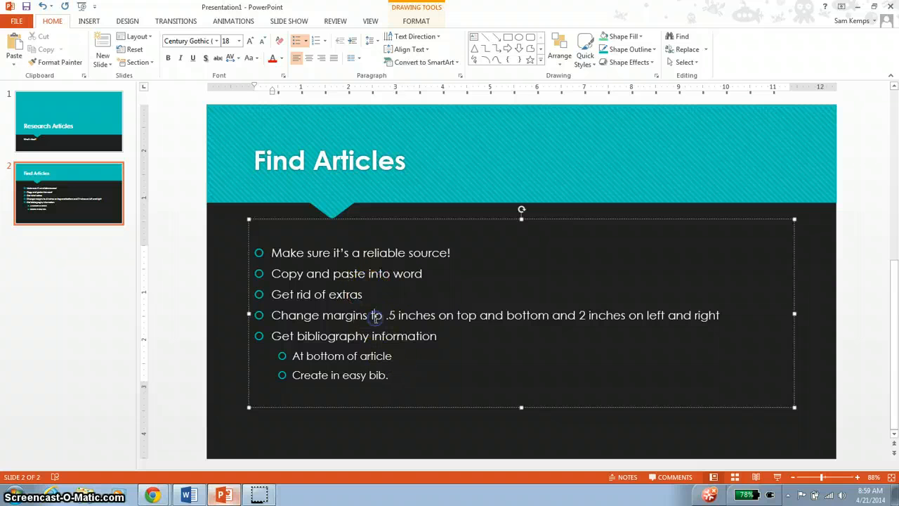
- Switch back to Word and delete everything from the Further Readings heading through the Full Text copyright line
{"action": "left_click", "coordinate": [188, 495]}
{"action": "scroll", "coordinate": [313, 292], "scroll_direction": "up", "scroll_amount": 12}
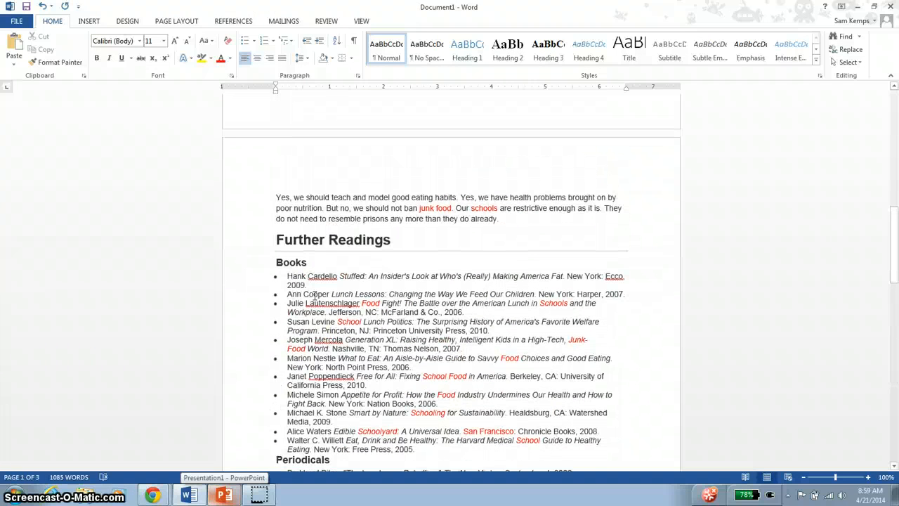
{"action": "left_click", "coordinate": [252, 242]}
{"action": "scroll", "coordinate": [245, 243], "scroll_direction": "down", "scroll_amount": 12}
{"action": "left_click_drag", "start_coordinate": [253, 240], "coordinate": [254, 265]}
{"action": "scroll", "coordinate": [246, 244], "scroll_direction": "down", "scroll_amount": 3}
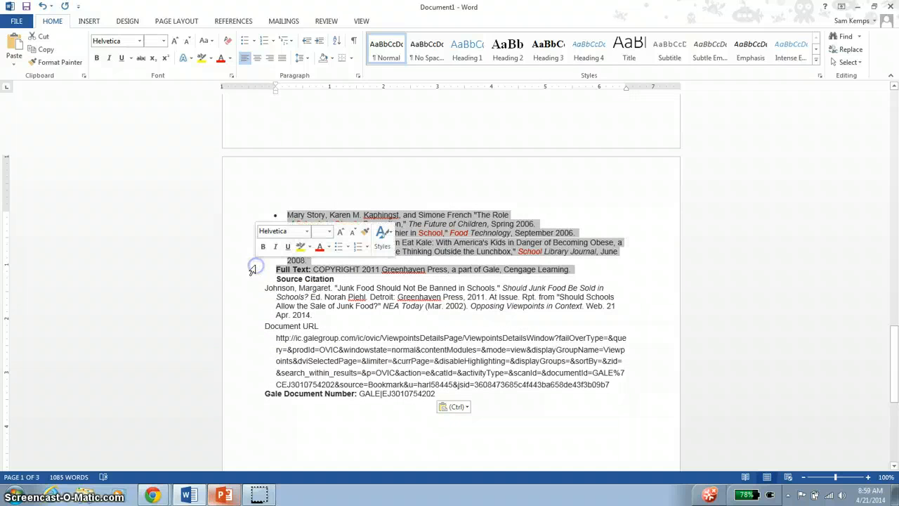
{"action": "key", "text": "Delete"}
- Delete the Document URL and Gale Document Number lines below the source citation, keeping the citation itself
{"action": "scroll", "coordinate": [283, 255], "scroll_direction": "up", "scroll_amount": 2}
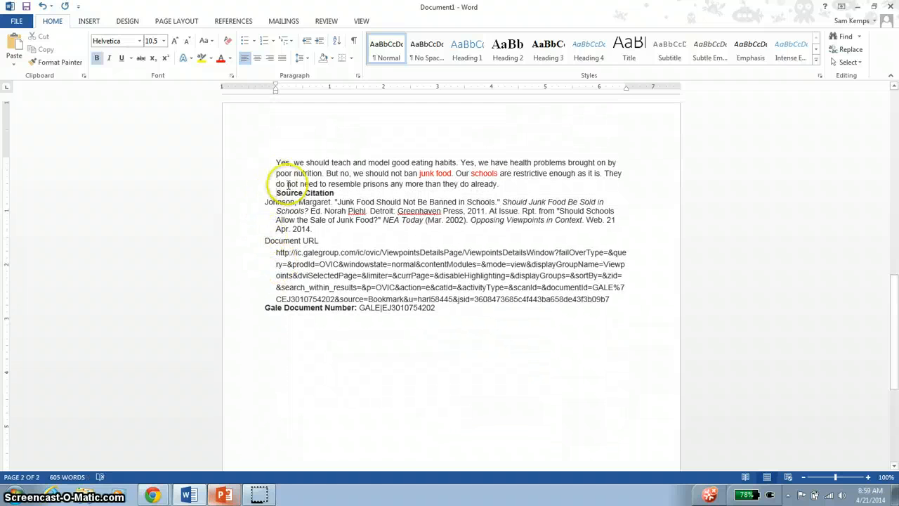
{"action": "key", "text": "BackSpace"}
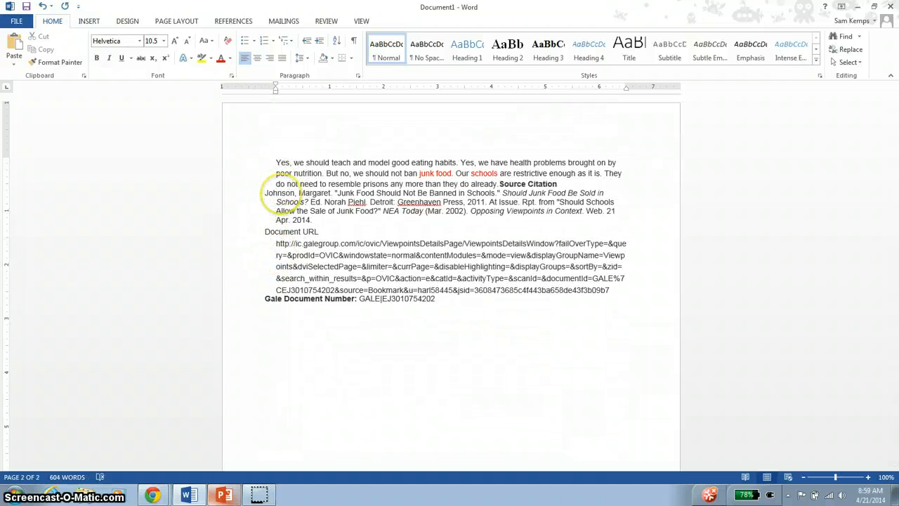
{"action": "key", "text": "ctrl+z"}
{"action": "left_click_drag", "start_coordinate": [272, 194], "coordinate": [361, 229]}
{"action": "left_click", "coordinate": [343, 234]}
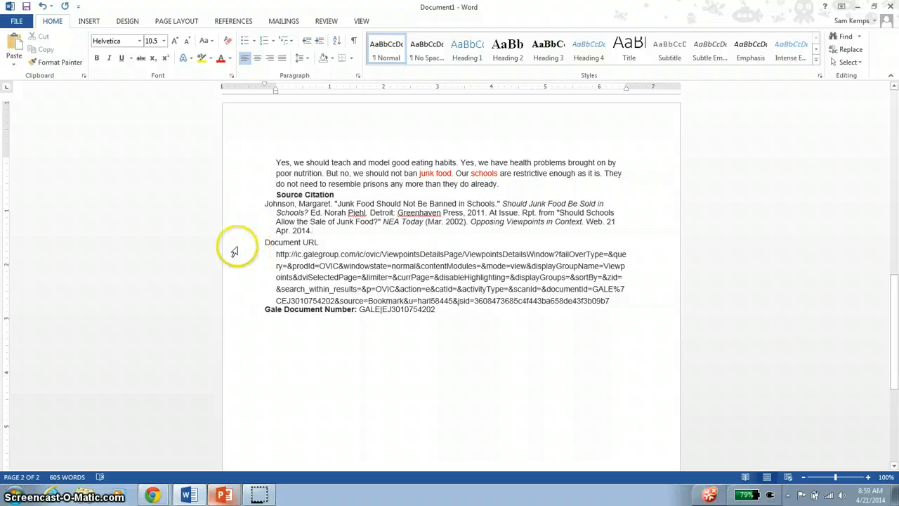
{"action": "left_click_drag", "start_coordinate": [292, 258], "coordinate": [274, 314]}
{"action": "key", "text": "Delete"}
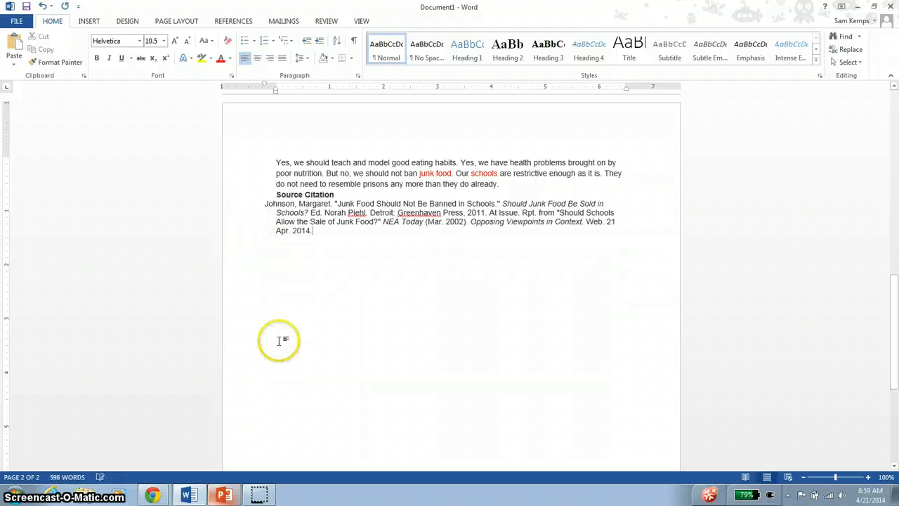
- Remove the leftover orange icon and "Listen" line beneath the article's subtitle
{"action": "scroll", "coordinate": [279, 340], "scroll_direction": "up", "scroll_amount": 20}
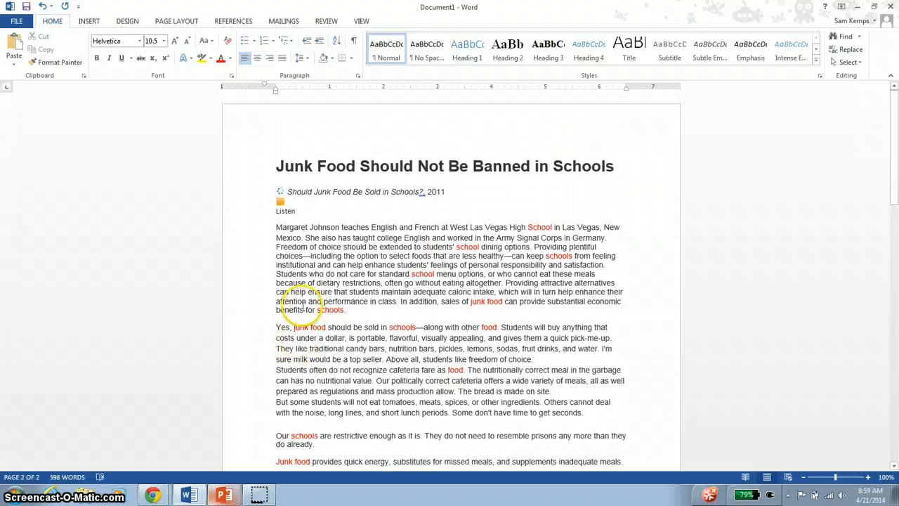
{"action": "left_click", "coordinate": [249, 205]}
{"action": "key", "text": "Delete"}
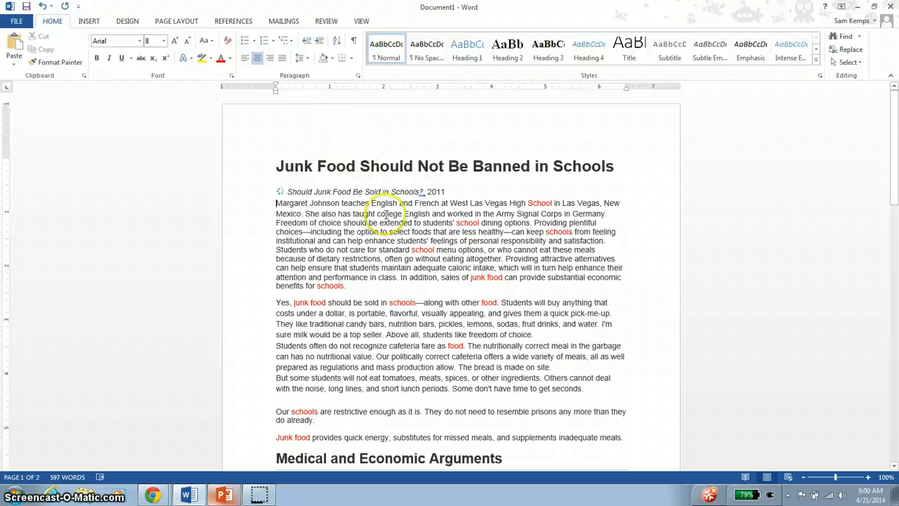
- Set custom page margins of .5 inches at top and bottom and 2 inches at left and right
{"action": "left_click", "coordinate": [197, 22]}
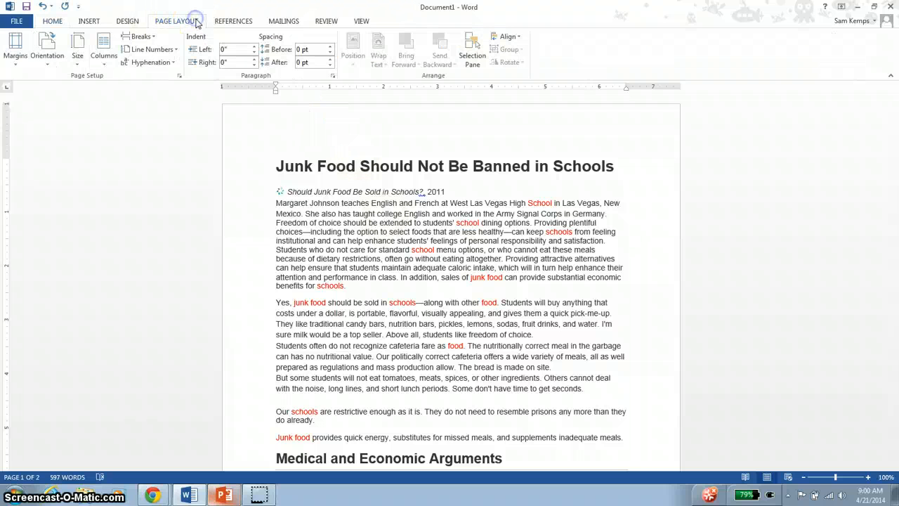
{"action": "left_click", "coordinate": [14, 53]}
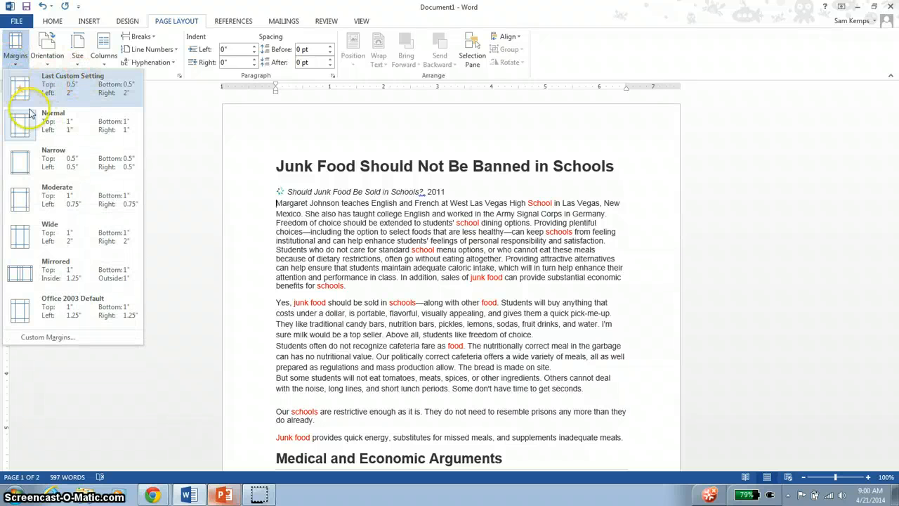
{"action": "left_click", "coordinate": [59, 340]}
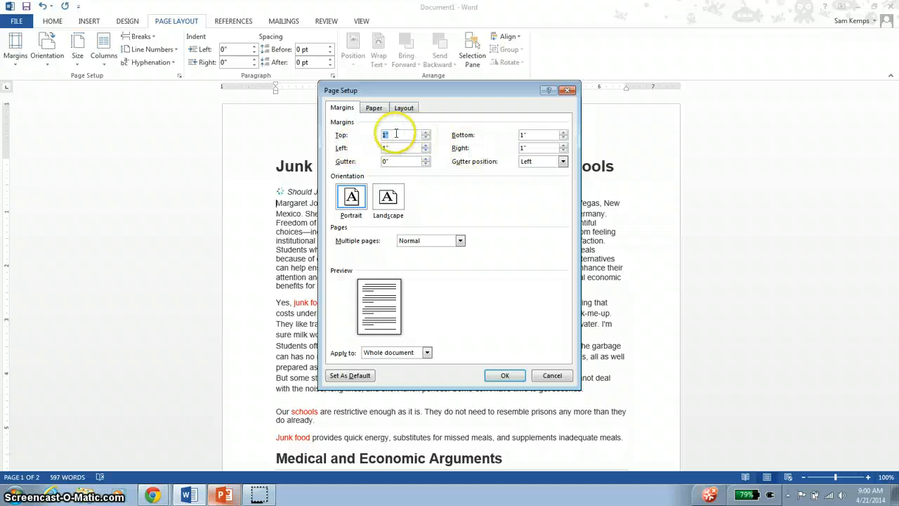
{"action": "type", "text": ".5"}
{"action": "left_click", "coordinate": [537, 134]}
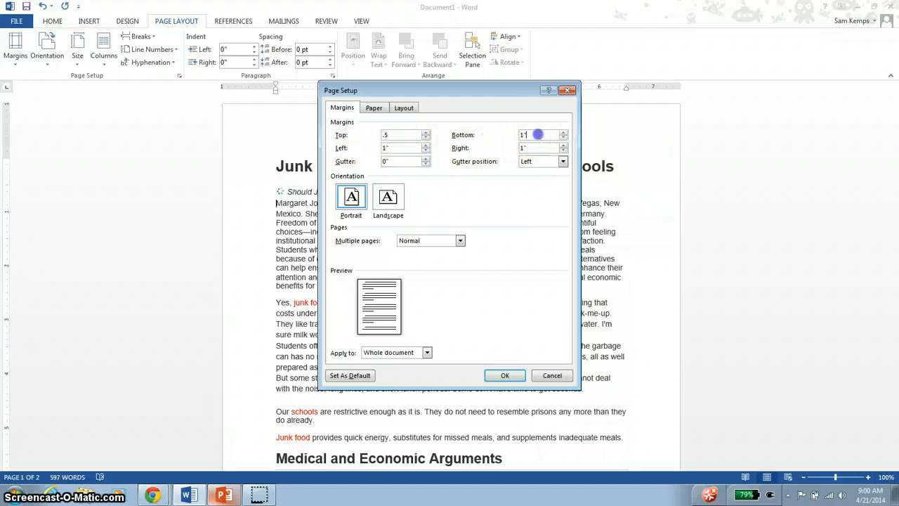
{"action": "type", "text": ".5"}
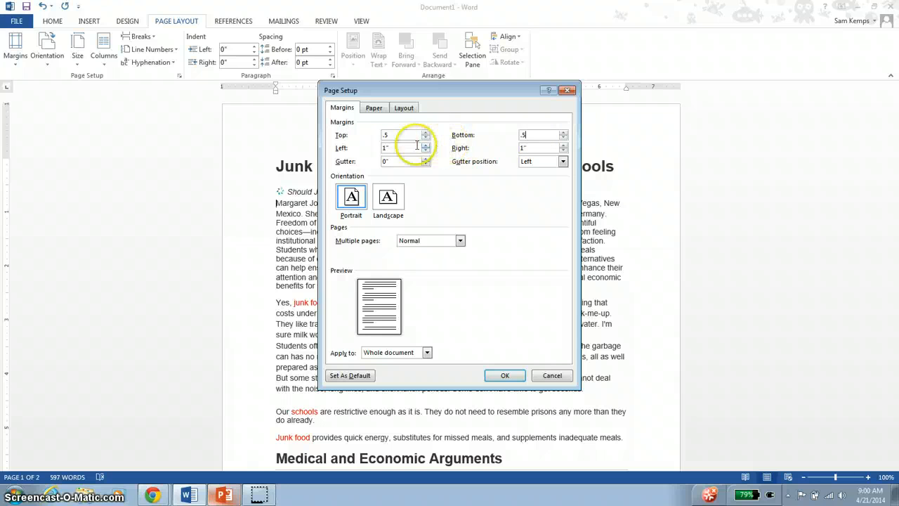
{"action": "left_click_drag", "start_coordinate": [415, 147], "coordinate": [345, 141]}
{"action": "type", "text": "2"}
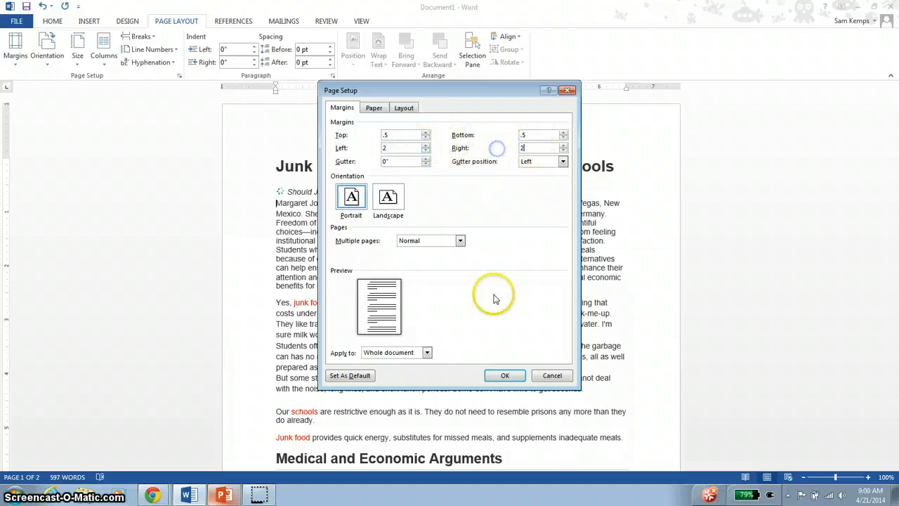
{"action": "left_click", "coordinate": [504, 375]}
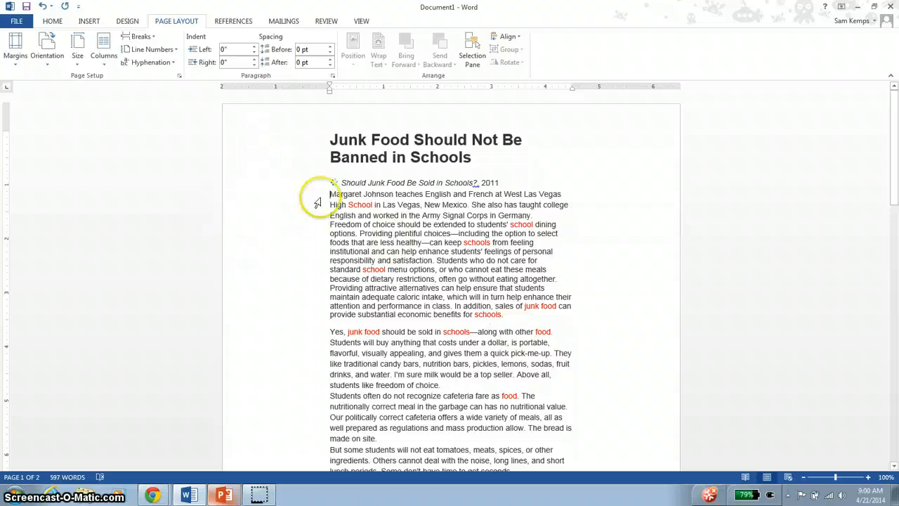
- Add blank lines after the source citation until the insertion point reaches a new page
{"action": "scroll", "coordinate": [312, 196], "scroll_direction": "down", "scroll_amount": 10}
{"action": "scroll", "coordinate": [344, 179], "scroll_direction": "down", "scroll_amount": 10}
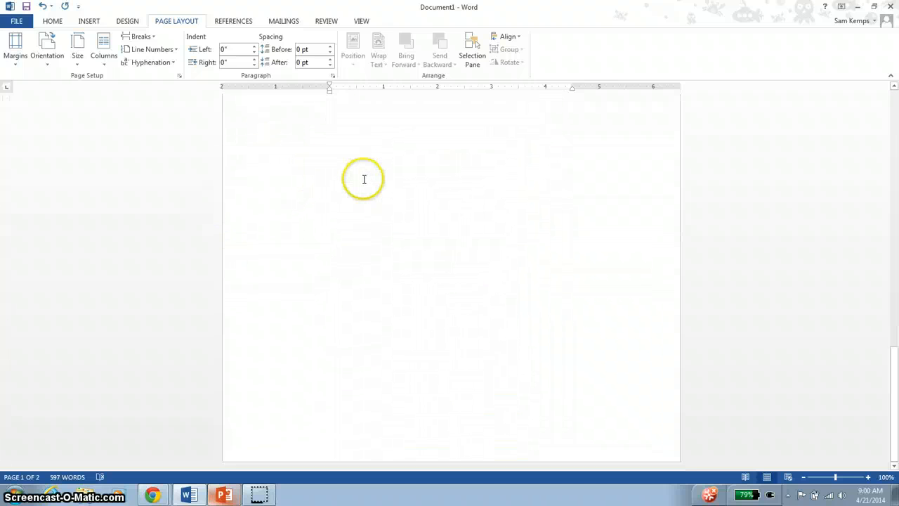
{"action": "scroll", "coordinate": [564, 298], "scroll_direction": "up", "scroll_amount": 3}
{"action": "left_click", "coordinate": [571, 299]}
{"action": "key", "text": "Return"}
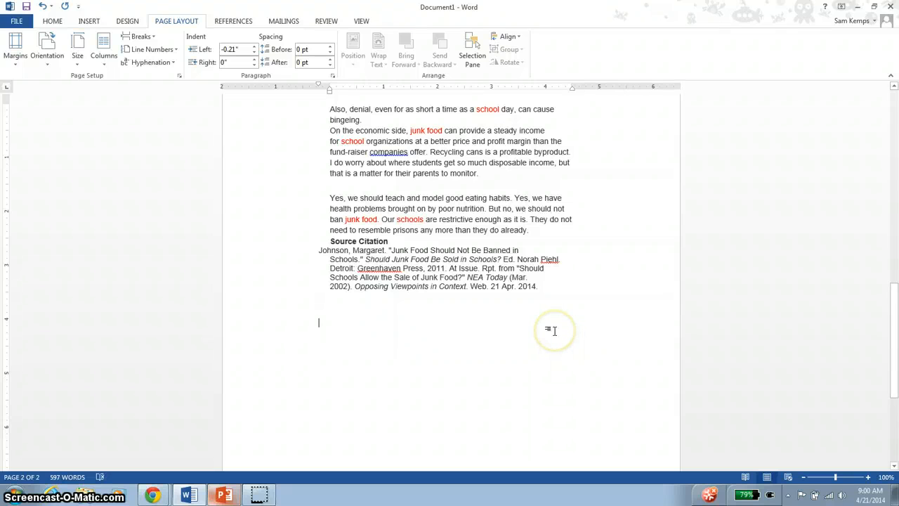
{"action": "key", "text": "Return"}
{"action": "key", "text": "Return"}
{"action": "key", "text": "Return"}
{"action": "key", "text": "Return"}
{"action": "key", "text": "Return"}
{"action": "key", "text": "Return"}
{"action": "key", "text": "Return"}
{"action": "key", "text": "Return"}
{"action": "key", "text": "Return"}
{"action": "key", "text": "Return"}
{"action": "key", "text": "Return"}
{"action": "key", "text": "Return"}
{"action": "key", "text": "Return"}
{"action": "key", "text": "Return"}
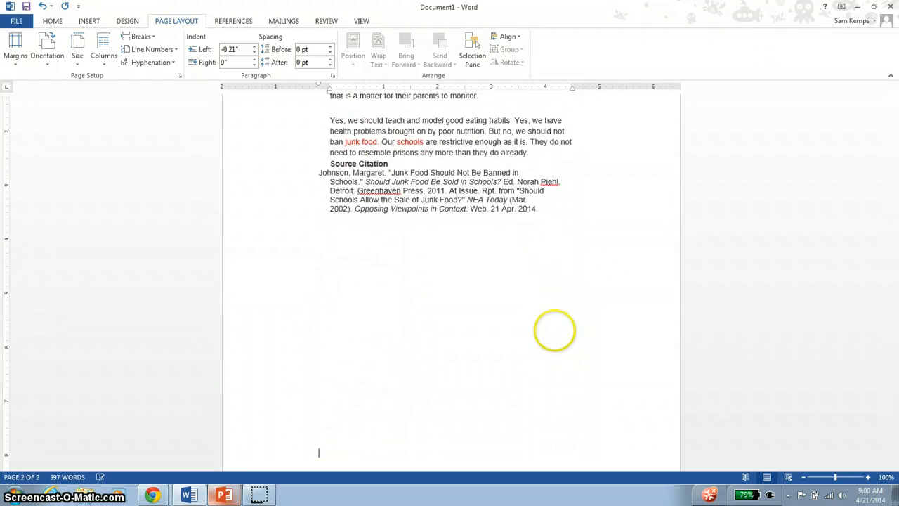
{"action": "key", "text": "Return"}
{"action": "key", "text": "Return"}
{"action": "key", "text": "Return"}
{"action": "key", "text": "Return"}
{"action": "key", "text": "Return"}
{"action": "key", "text": "Return"}
{"action": "key", "text": "Return"}
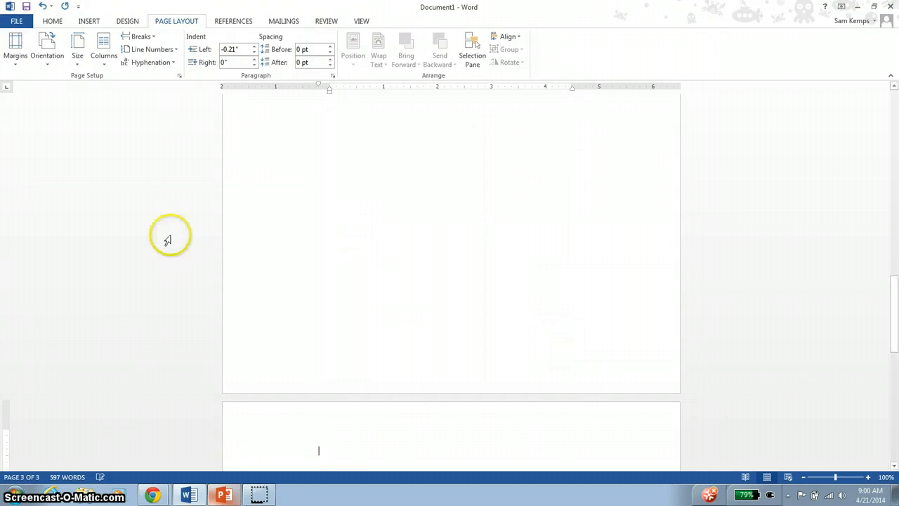
- Switch to Chrome and search Google for "junk food in schools" in a new tab
{"action": "mouse_move", "coordinate": [144, 493]}
{"action": "left_click", "coordinate": [150, 471]}
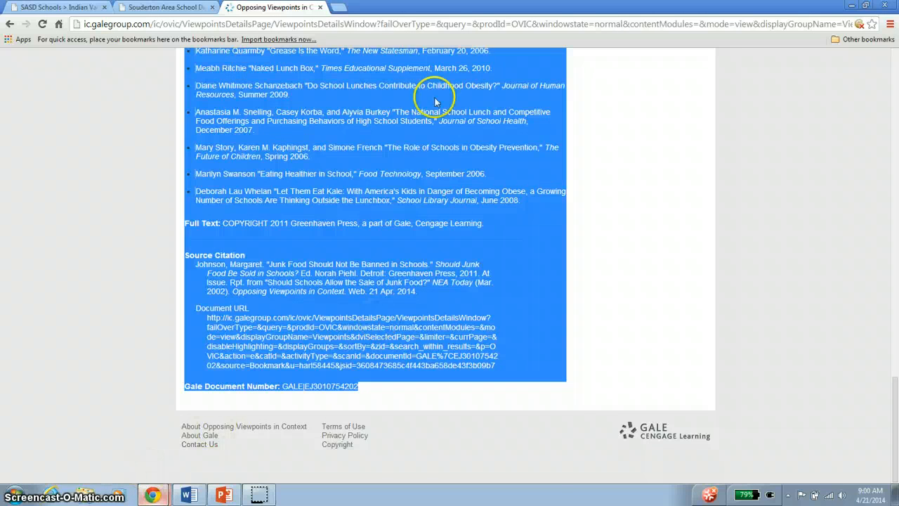
{"action": "scroll", "coordinate": [381, 271], "scroll_direction": "up", "scroll_amount": 15}
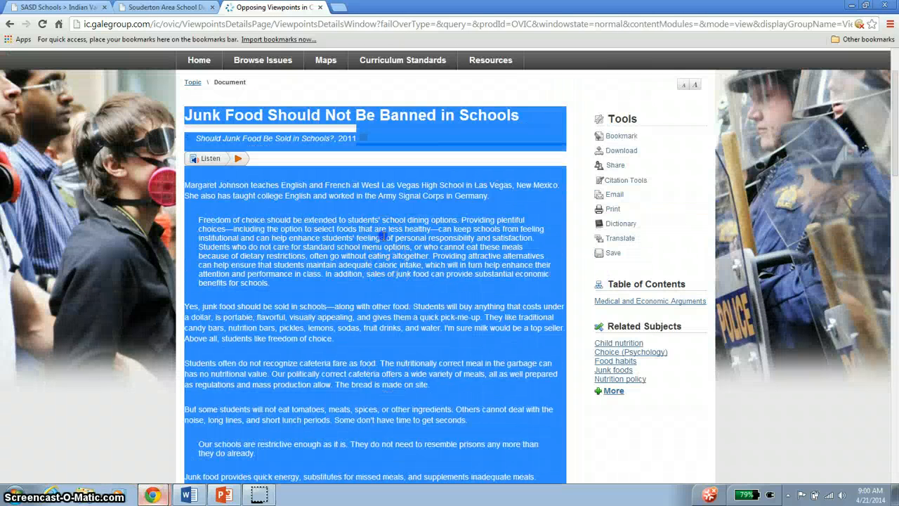
{"action": "left_click", "coordinate": [383, 237]}
{"action": "scroll", "coordinate": [351, 203], "scroll_direction": "up", "scroll_amount": 2}
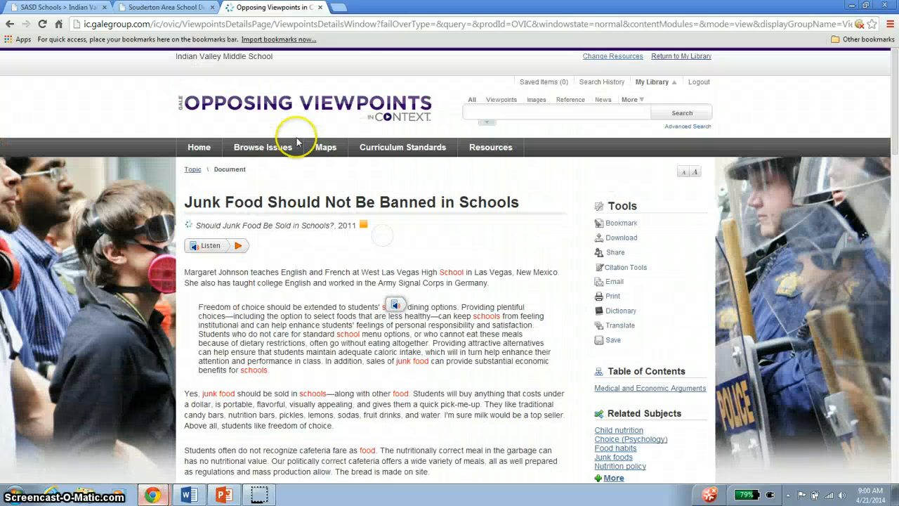
{"action": "left_click", "coordinate": [344, 8]}
{"action": "type", "text": "junk f"}
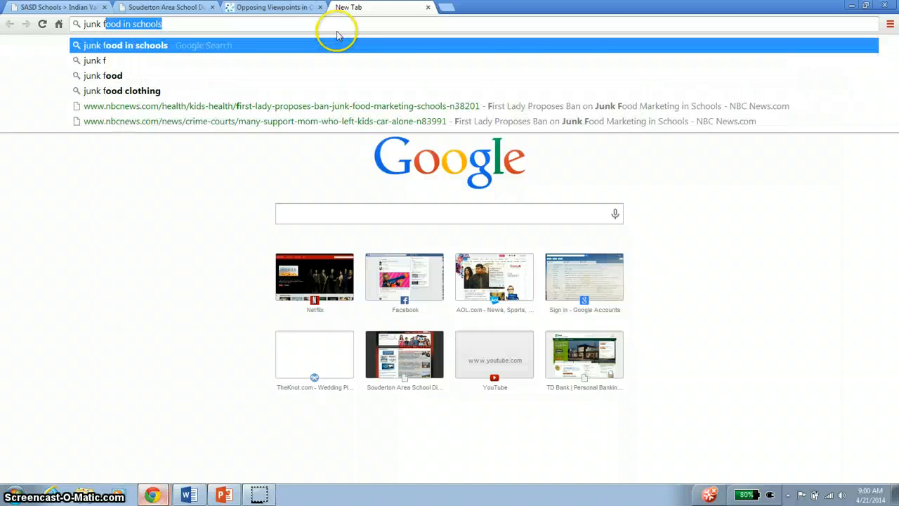
{"action": "key", "text": "Return"}
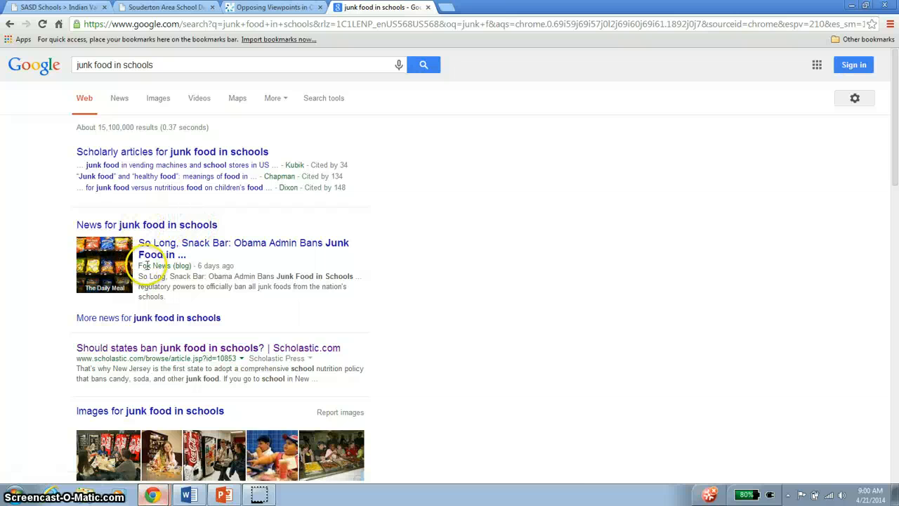
- Look through the search results for a reliable source and open the NBC News article "First Lady Proposes Ban on Junk Food Marketing in Schools"
{"action": "scroll", "coordinate": [134, 269], "scroll_direction": "down", "scroll_amount": 1}
{"action": "left_click_drag", "start_coordinate": [97, 270], "coordinate": [192, 272]}
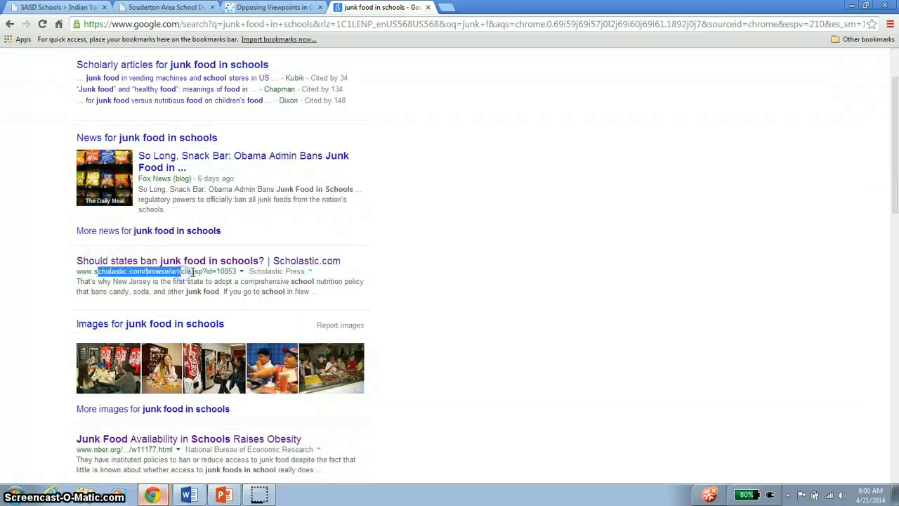
{"action": "left_click", "coordinate": [194, 286]}
{"action": "scroll", "coordinate": [195, 287], "scroll_direction": "down", "scroll_amount": 3}
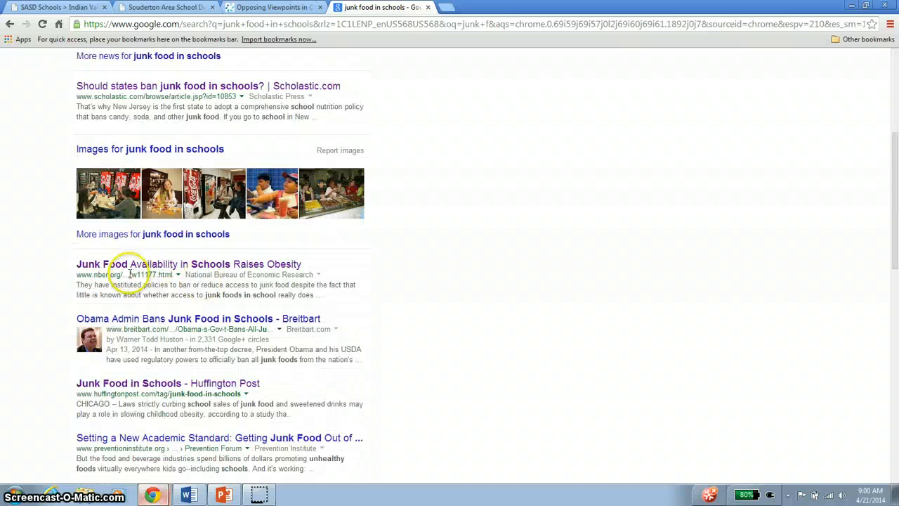
{"action": "scroll", "coordinate": [130, 272], "scroll_direction": "down", "scroll_amount": 2}
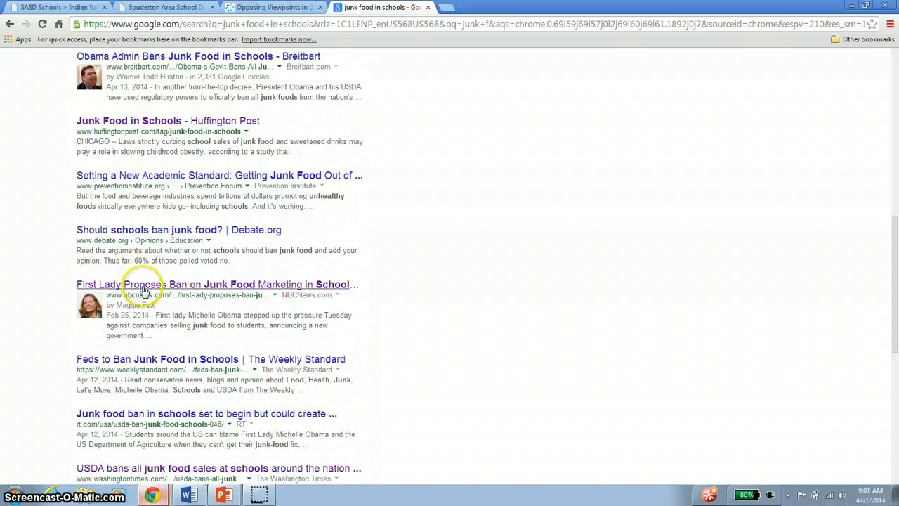
{"action": "left_click_drag", "start_coordinate": [123, 295], "coordinate": [170, 285]}
{"action": "left_click", "coordinate": [183, 284]}
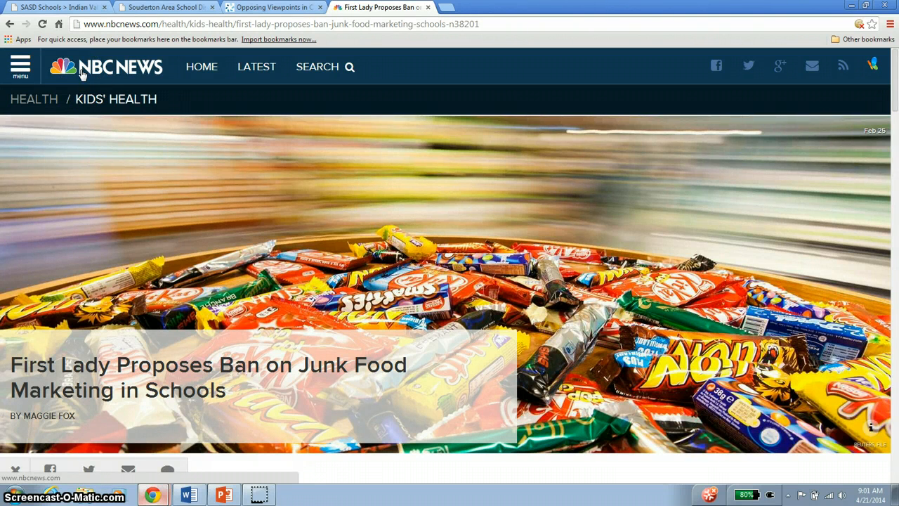
- Copy the article from its headline through the publication date and paste it onto the new blank page of the Word document
{"action": "scroll", "coordinate": [21, 271], "scroll_direction": "down", "scroll_amount": 1}
{"action": "left_click_drag", "start_coordinate": [9, 280], "coordinate": [269, 134]}
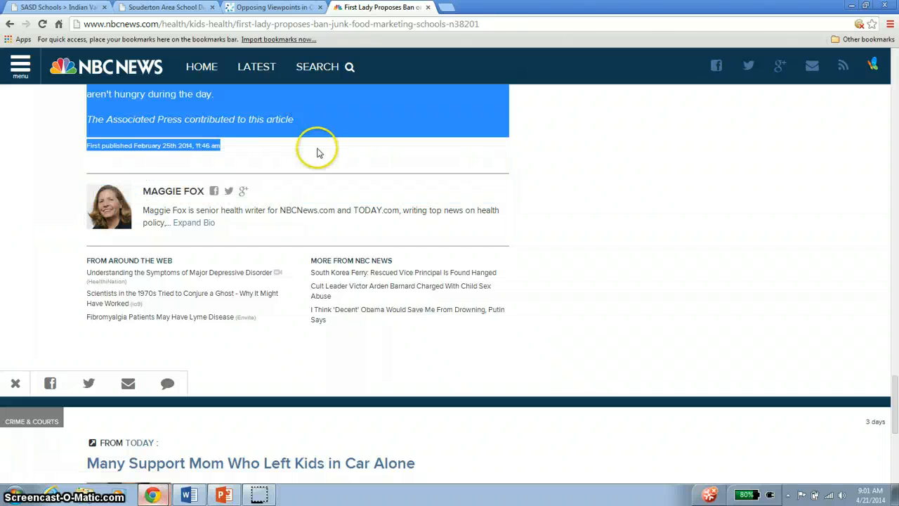
{"action": "left_click", "coordinate": [191, 495]}
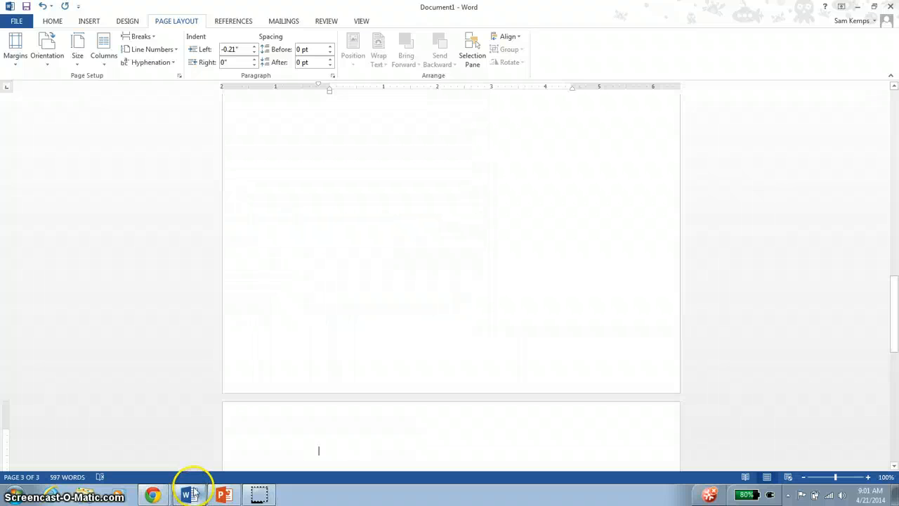
{"action": "scroll", "coordinate": [333, 260], "scroll_direction": "up", "scroll_amount": 2}
{"action": "scroll", "coordinate": [361, 253], "scroll_direction": "down", "scroll_amount": 5}
{"action": "left_click", "coordinate": [356, 262]}
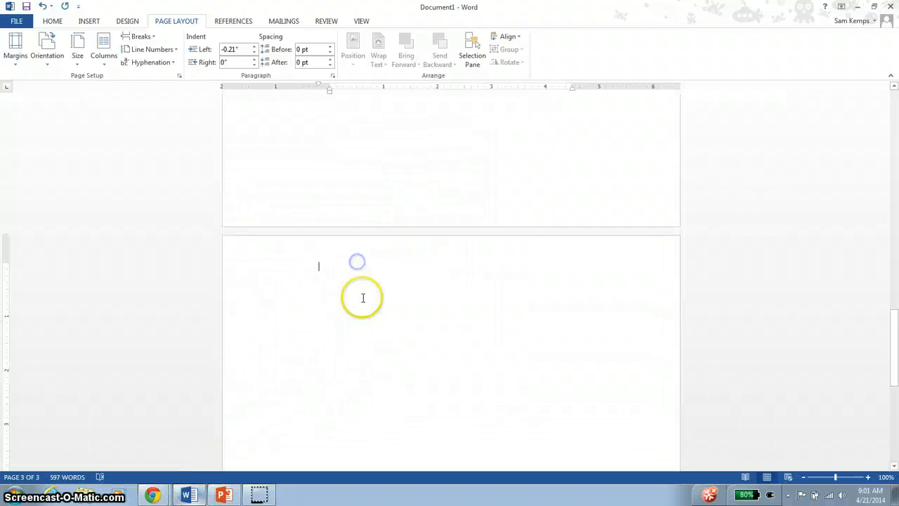
{"action": "key", "text": "ctrl+v"}
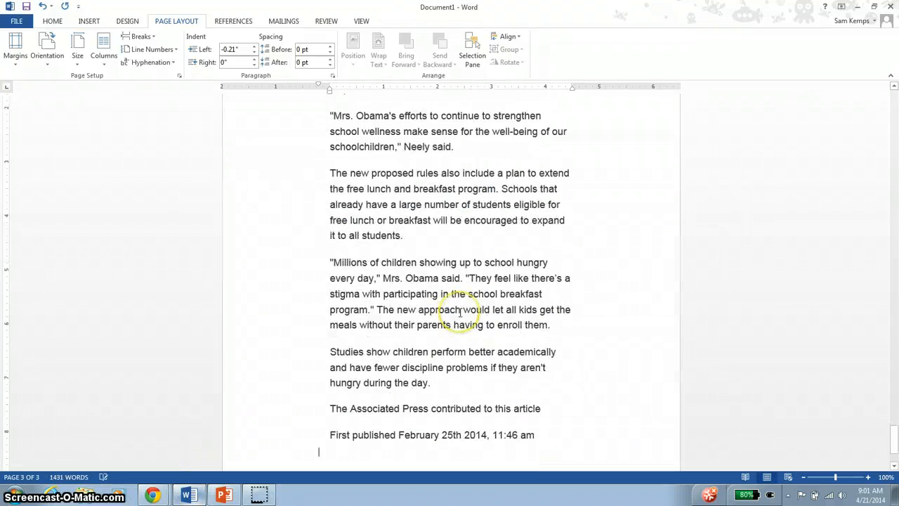
- Delete the leftover web clutter from the pasted article's opening part, including the black "First Lady Recites 'Wrap' at 'Let's Move' Event" block
{"action": "scroll", "coordinate": [470, 309], "scroll_direction": "up", "scroll_amount": 4}
{"action": "scroll", "coordinate": [471, 309], "scroll_direction": "up", "scroll_amount": 20}
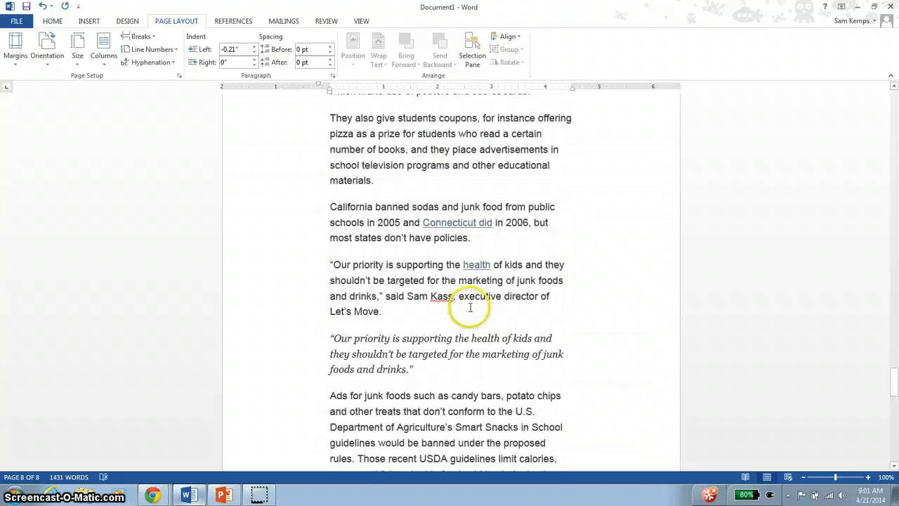
{"action": "scroll", "coordinate": [469, 307], "scroll_direction": "up", "scroll_amount": 10}
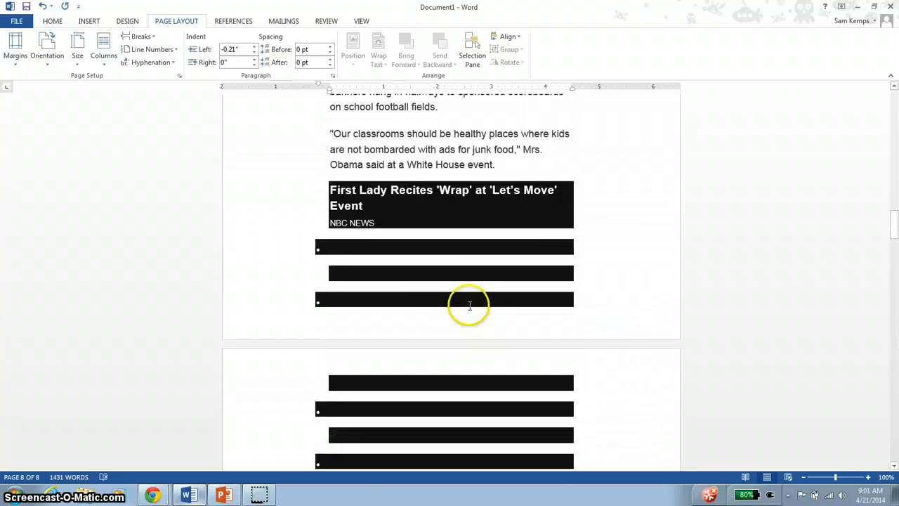
{"action": "left_click_drag", "start_coordinate": [277, 233], "coordinate": [293, 287]}
{"action": "key", "text": "Delete"}
{"action": "scroll", "coordinate": [317, 248], "scroll_direction": "down", "scroll_amount": 2}
{"action": "scroll", "coordinate": [320, 243], "scroll_direction": "down", "scroll_amount": 3}
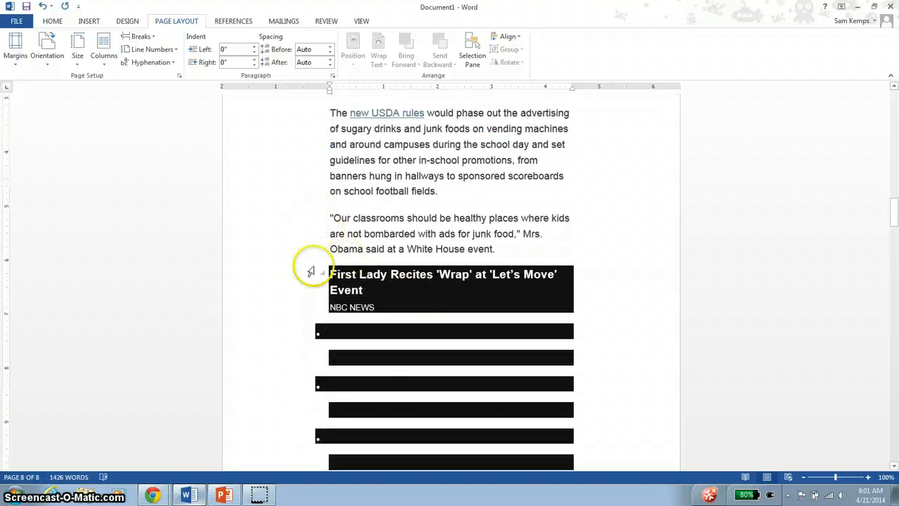
{"action": "left_click_drag", "start_coordinate": [310, 255], "coordinate": [285, 368]}
{"action": "left_click", "coordinate": [423, 301]}
{"action": "left_click", "coordinate": [266, 273]}
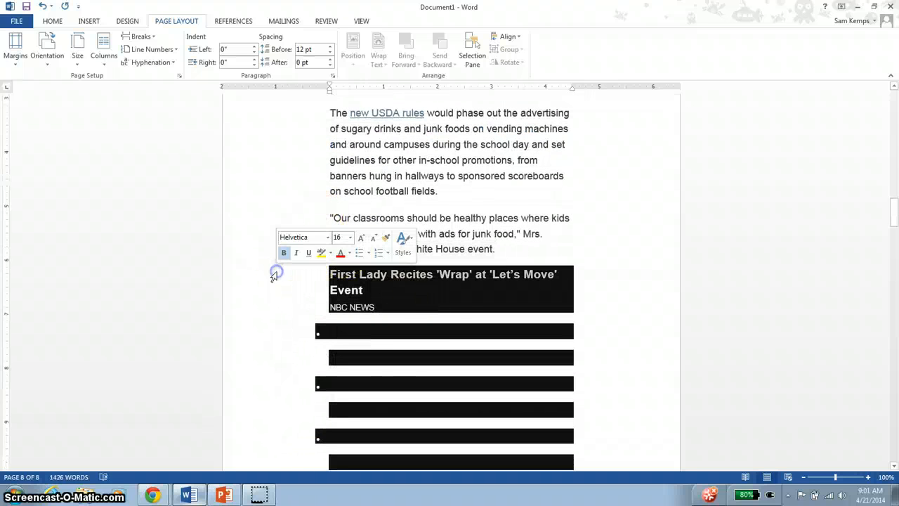
{"action": "scroll", "coordinate": [295, 337], "scroll_direction": "down", "scroll_amount": 4}
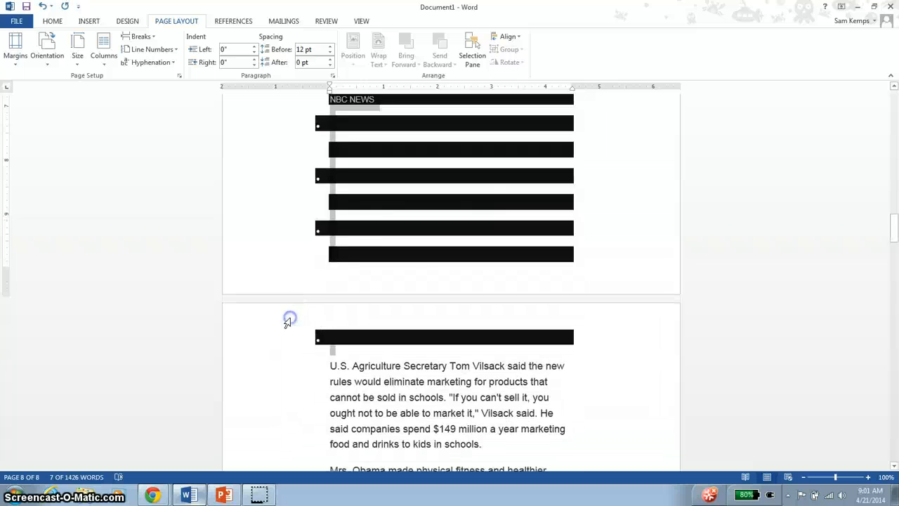
{"action": "scroll", "coordinate": [287, 321], "scroll_direction": "down", "scroll_amount": 15}
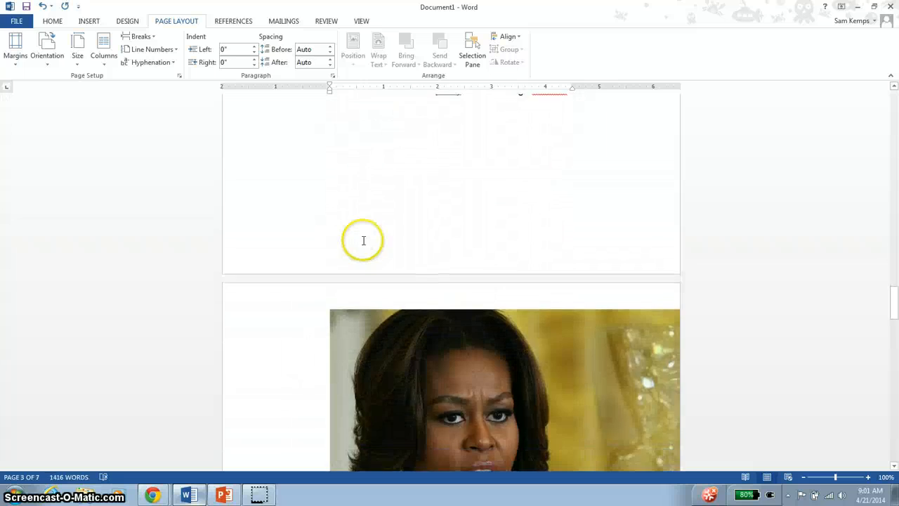
- Delete the large photo of the First Lady from the pasted article
{"action": "scroll", "coordinate": [364, 240], "scroll_direction": "down", "scroll_amount": 5}
{"action": "left_click", "coordinate": [374, 222]}
{"action": "key", "text": "Delete"}
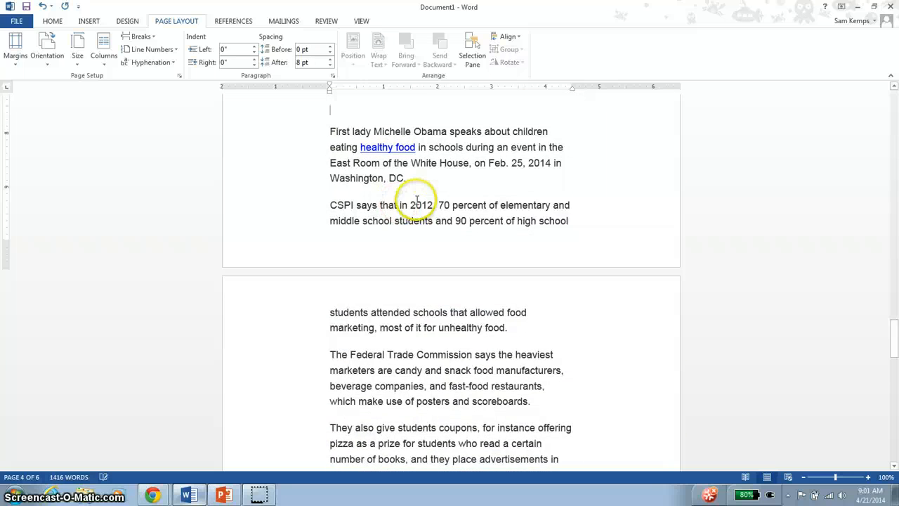
- Set the font size of the article's body text, from the first paragraph through the publication date, to 12
{"action": "scroll", "coordinate": [416, 200], "scroll_direction": "down", "scroll_amount": 18}
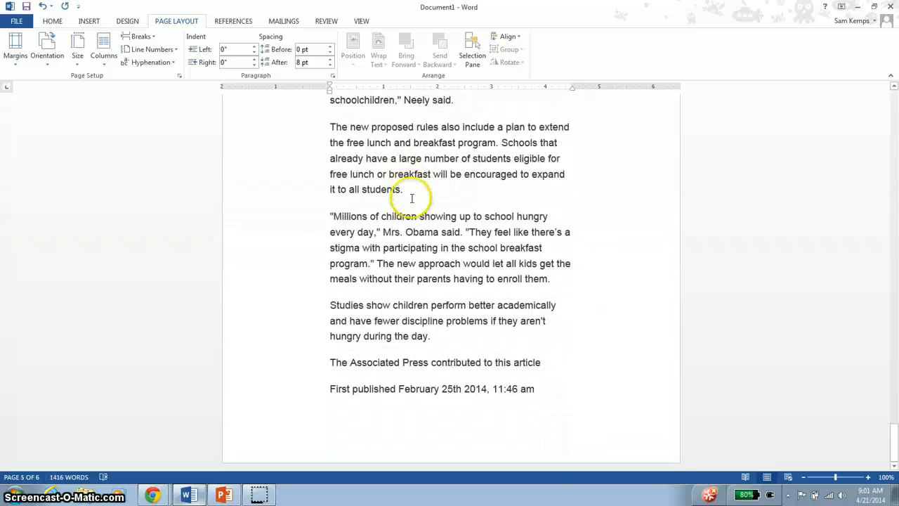
{"action": "left_click_drag", "start_coordinate": [570, 404], "coordinate": [316, 112]}
{"action": "left_click", "coordinate": [569, 404]}
{"action": "left_click_drag", "start_coordinate": [570, 404], "coordinate": [317, 211]}
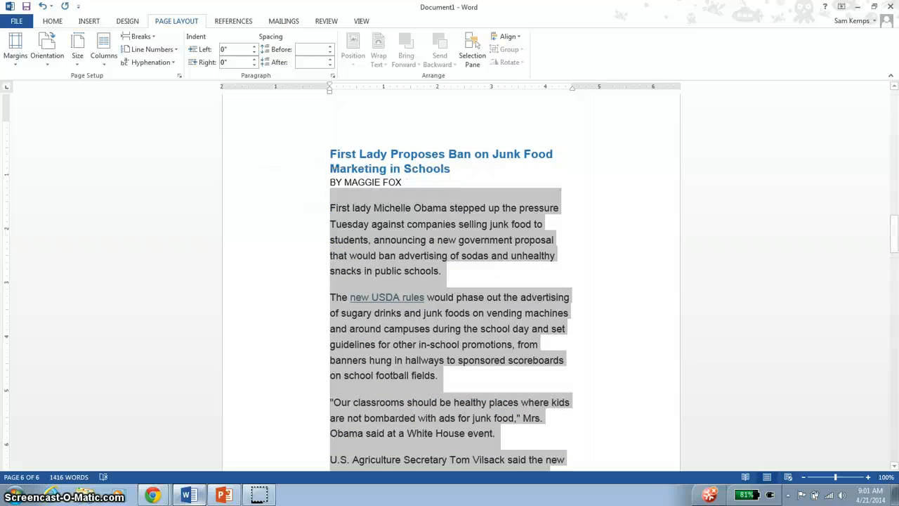
{"action": "left_click", "coordinate": [53, 21]}
{"action": "left_click", "coordinate": [163, 41]}
{"action": "left_click", "coordinate": [153, 96]}
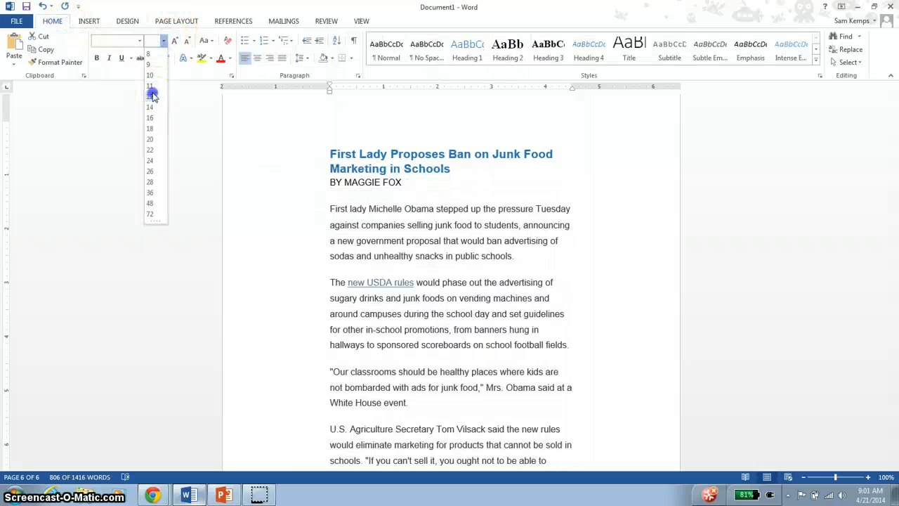
{"action": "left_click", "coordinate": [408, 120]}
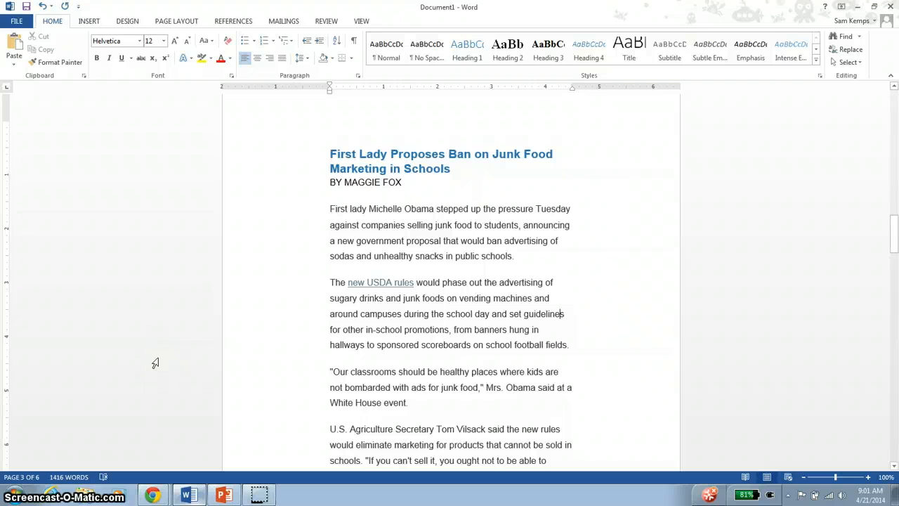
{"action": "left_click", "coordinate": [303, 191]}
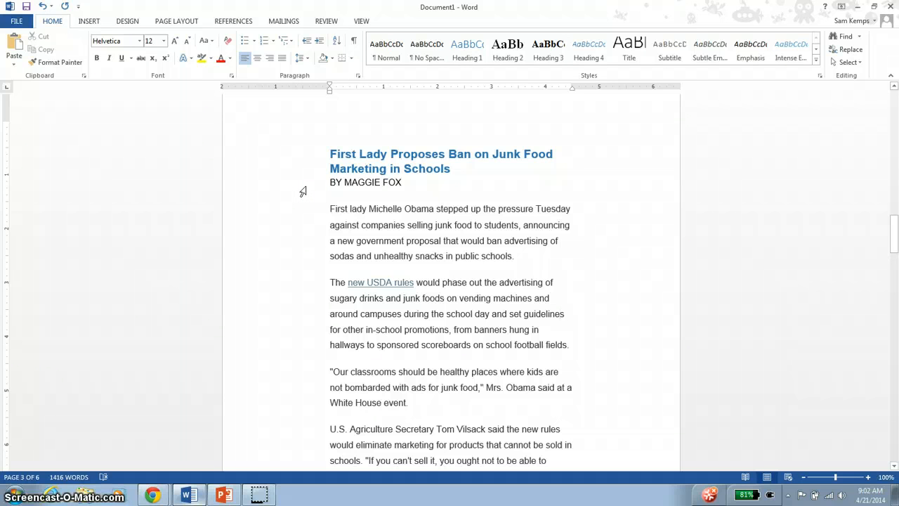
{"action": "left_click", "coordinate": [343, 156]}
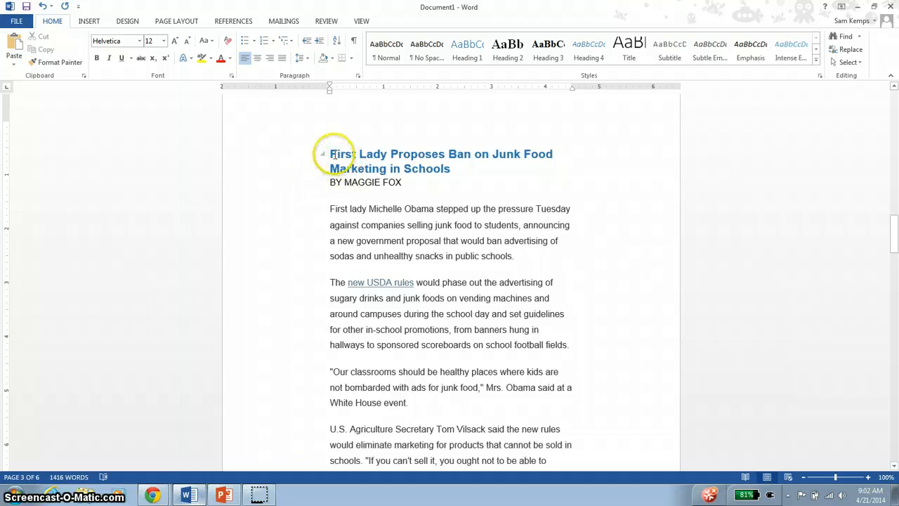
{"action": "left_click", "coordinate": [164, 492]}
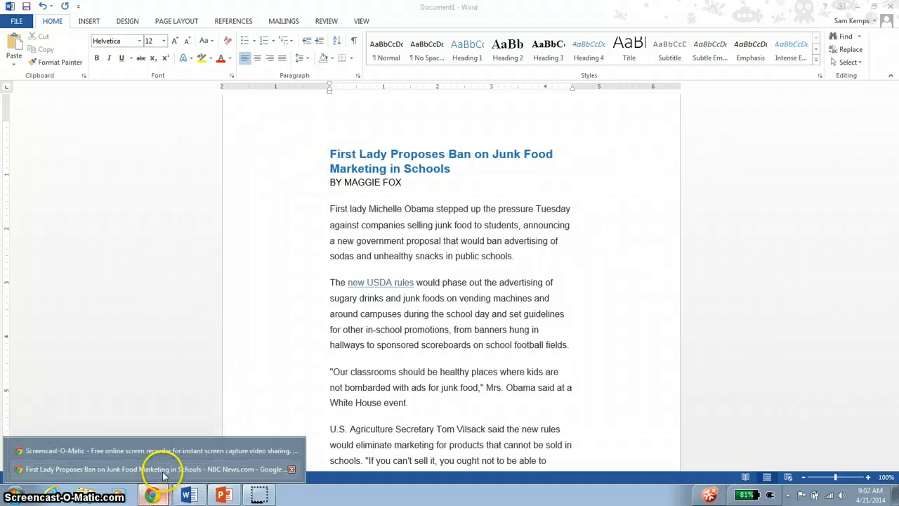
{"action": "left_click", "coordinate": [164, 471]}
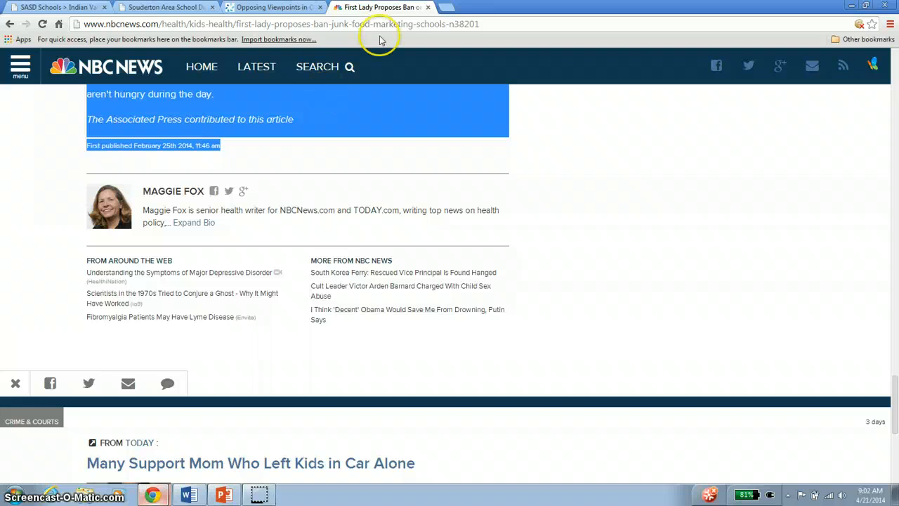
{"action": "left_click", "coordinate": [446, 7]}
{"action": "type", "text": "eas"}
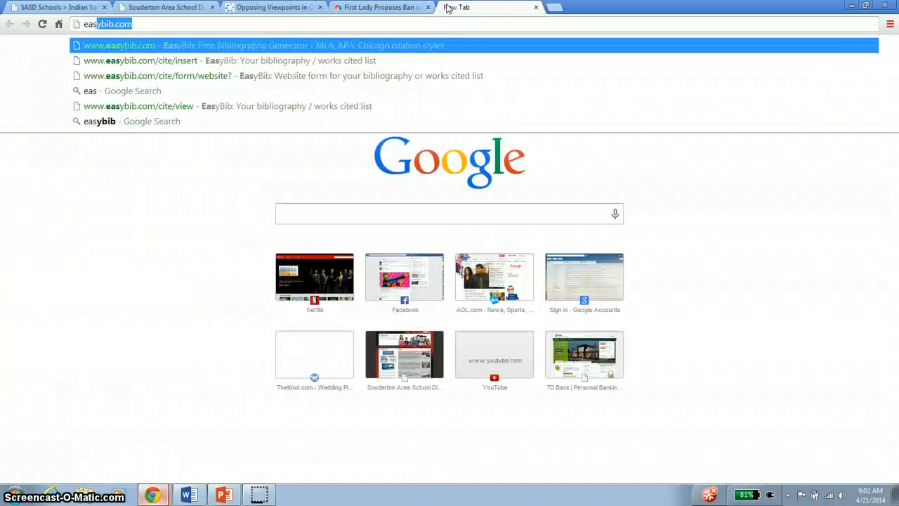
{"action": "key", "text": "Return"}
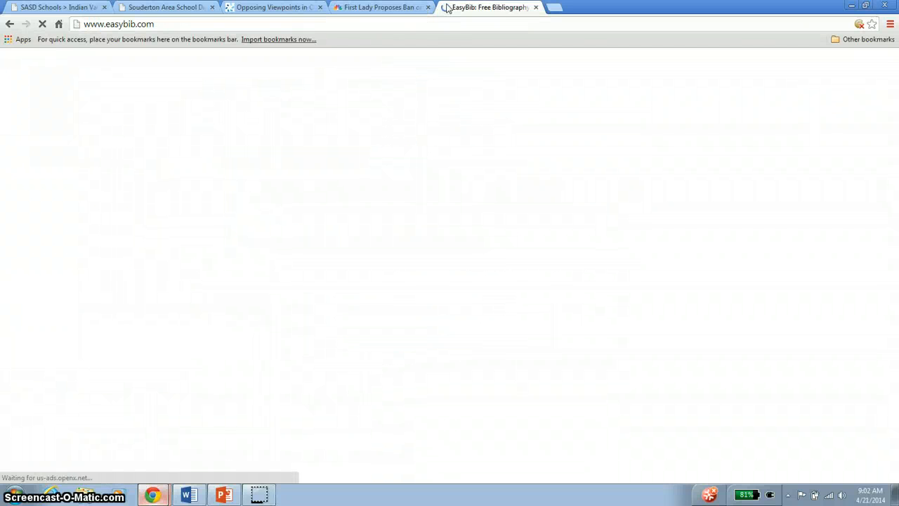
- Copy the NBC News article's URL and submit it as a website source in EasyBib
{"action": "scroll", "coordinate": [469, 195], "scroll_direction": "down", "scroll_amount": 2}
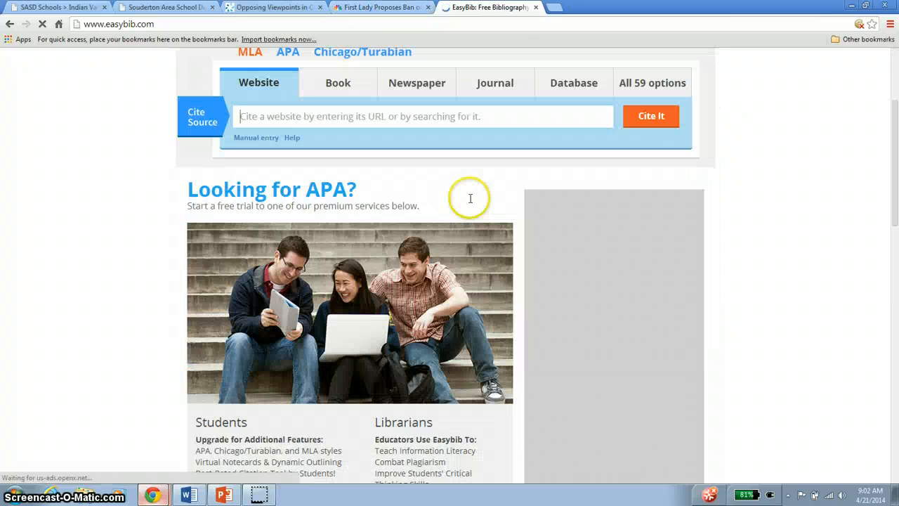
{"action": "left_click", "coordinate": [380, 115]}
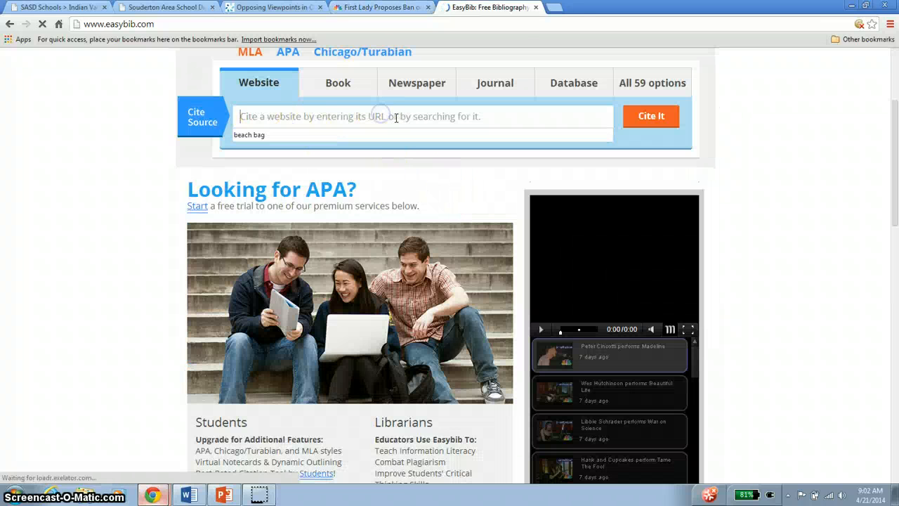
{"action": "left_click", "coordinate": [379, 7]}
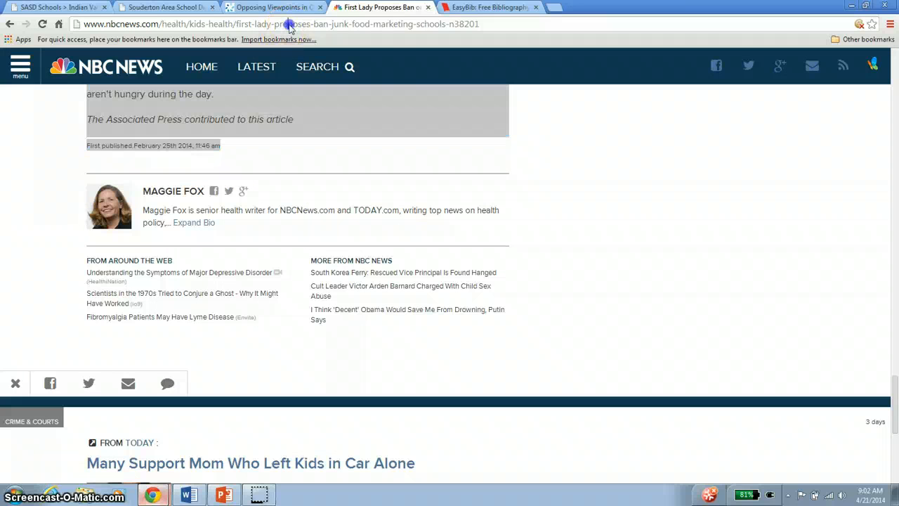
{"action": "left_click", "coordinate": [292, 25]}
{"action": "right_click", "coordinate": [294, 26]}
{"action": "left_click", "coordinate": [314, 64]}
{"action": "left_click", "coordinate": [489, 7]}
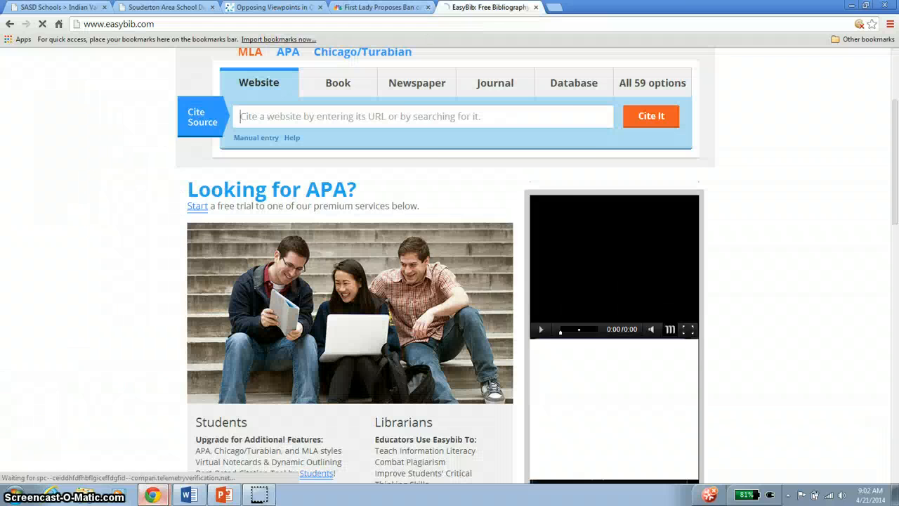
{"action": "right_click", "coordinate": [419, 111]}
{"action": "right_click", "coordinate": [384, 117]}
{"action": "left_click", "coordinate": [457, 180]}
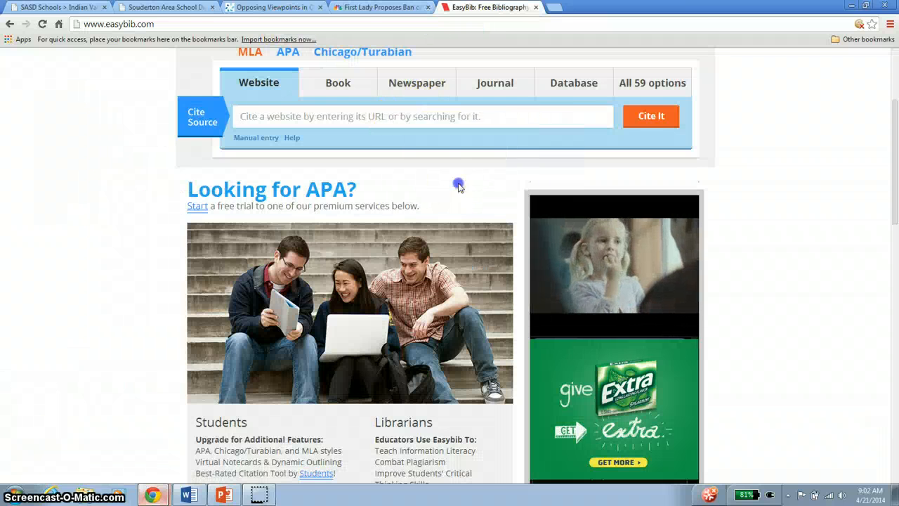
{"action": "left_click", "coordinate": [642, 116]}
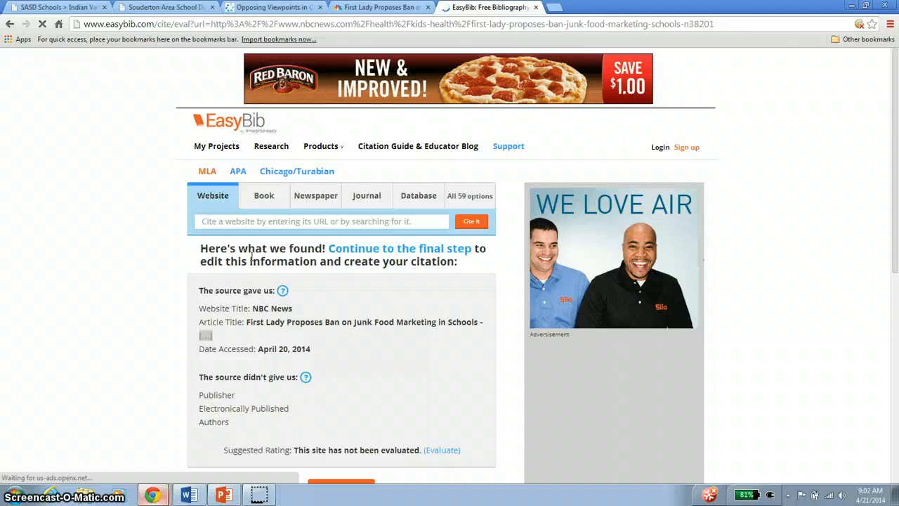
- Review the website title, article title and other source details found, and continue to the website citation form
{"action": "scroll", "coordinate": [251, 247], "scroll_direction": "down", "scroll_amount": 3}
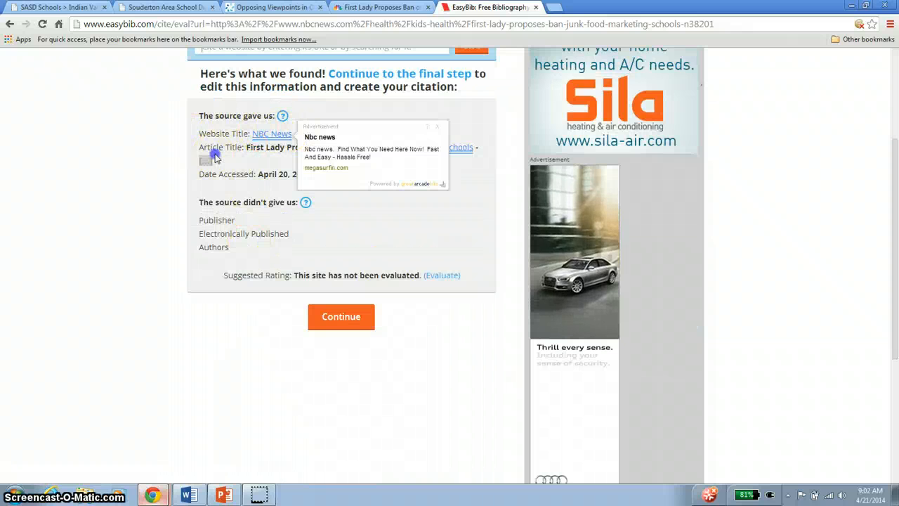
{"action": "left_click_drag", "start_coordinate": [246, 149], "coordinate": [307, 148]}
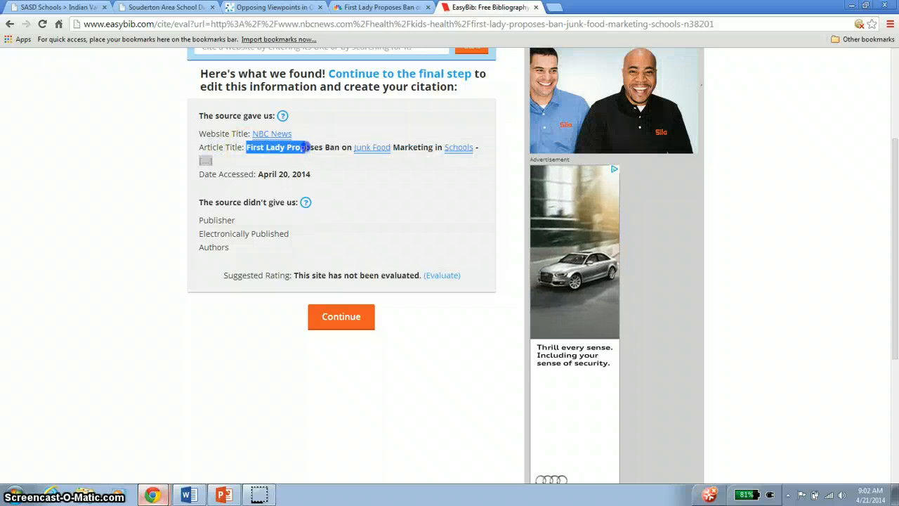
{"action": "left_click", "coordinate": [322, 147]}
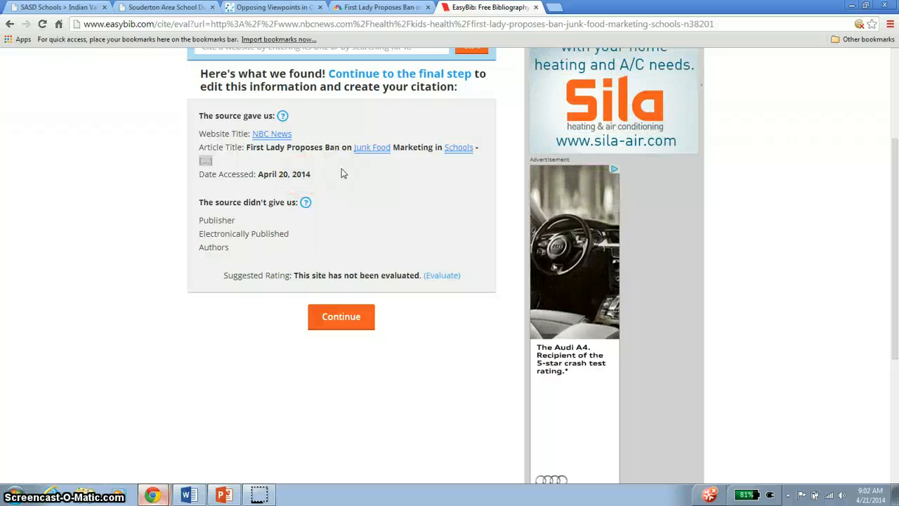
{"action": "left_click", "coordinate": [343, 319]}
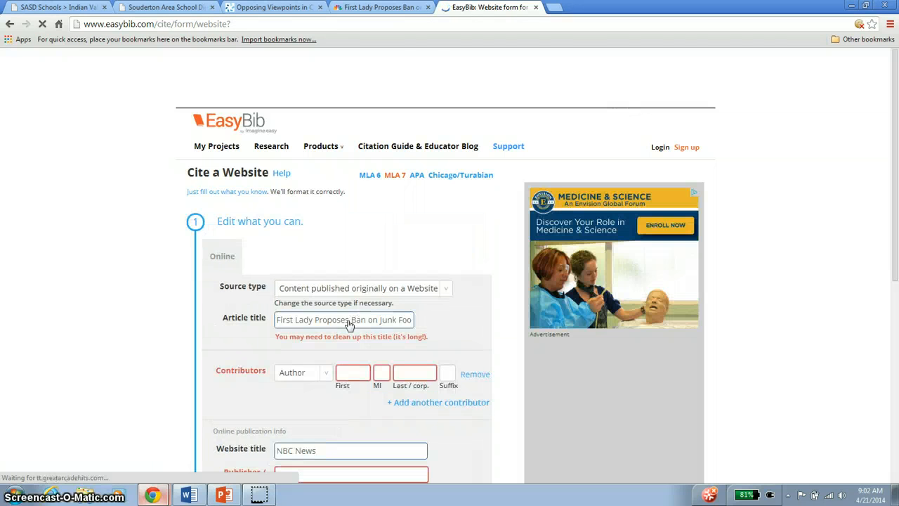
- Check the full article title filled in on the EasyBib website citation form
{"action": "scroll", "coordinate": [395, 245], "scroll_direction": "down", "scroll_amount": 1}
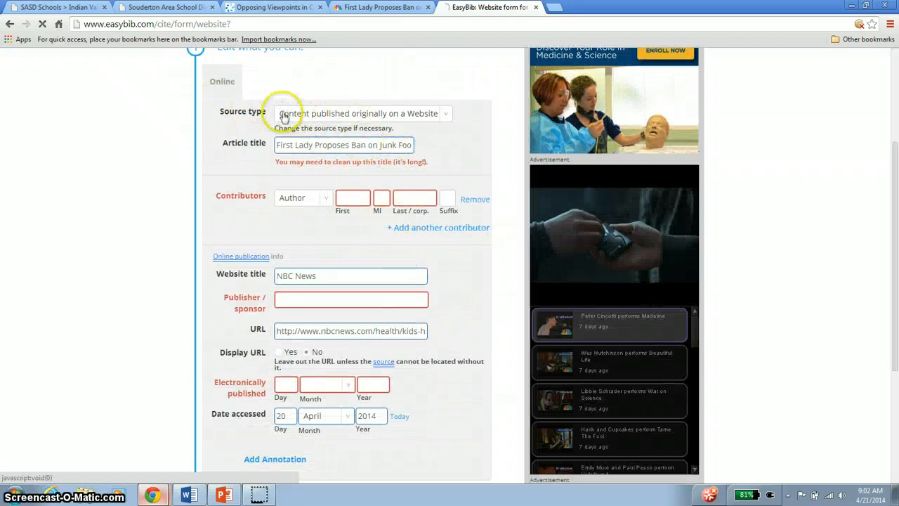
{"action": "left_click", "coordinate": [335, 144]}
{"action": "left_click_drag", "start_coordinate": [278, 144], "coordinate": [450, 145]}
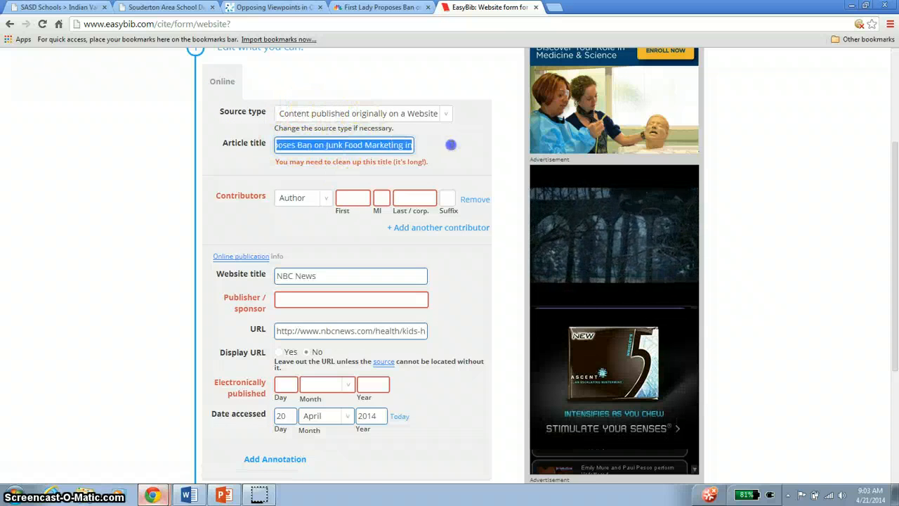
{"action": "left_click", "coordinate": [368, 143]}
{"action": "left_click_drag", "start_coordinate": [380, 144], "coordinate": [438, 144]}
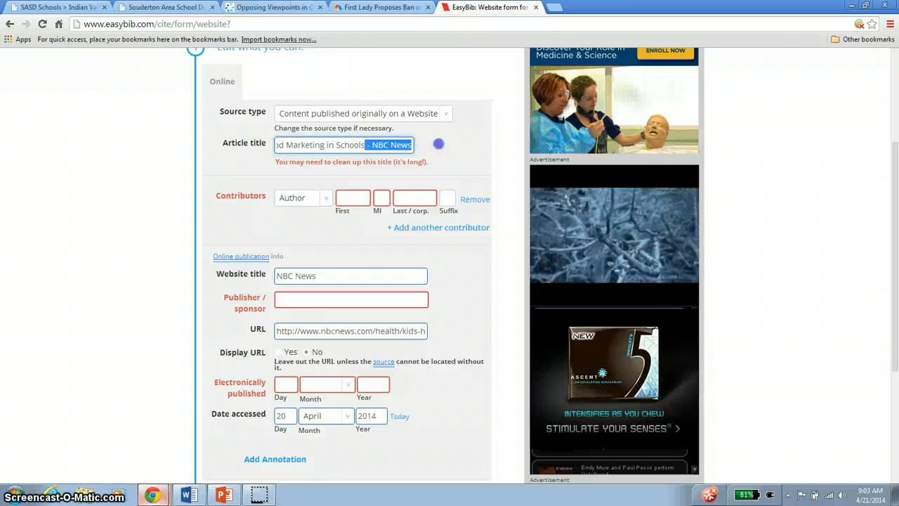
- Look up the author on the NBC News article page and enter the author's first and last name as contributor in the EasyBib form
{"action": "left_click", "coordinate": [350, 196]}
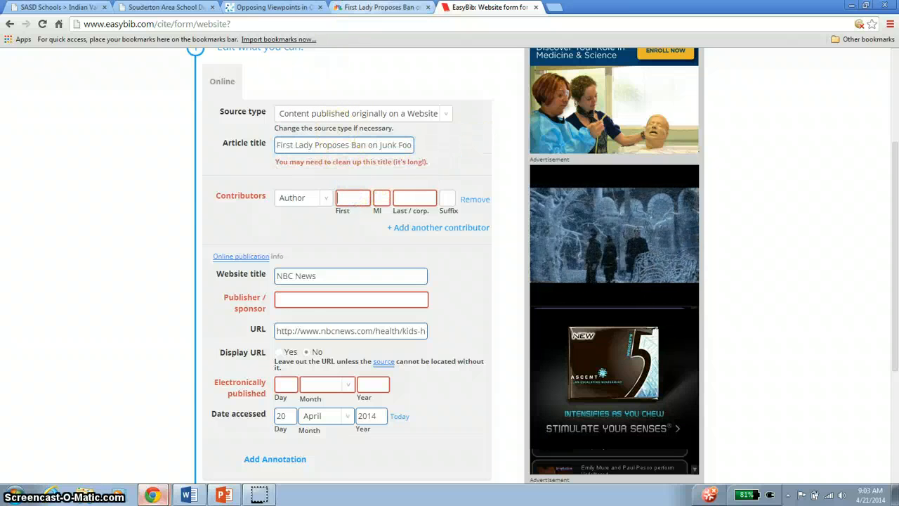
{"action": "left_click", "coordinate": [383, 8]}
{"action": "left_click", "coordinate": [344, 170]}
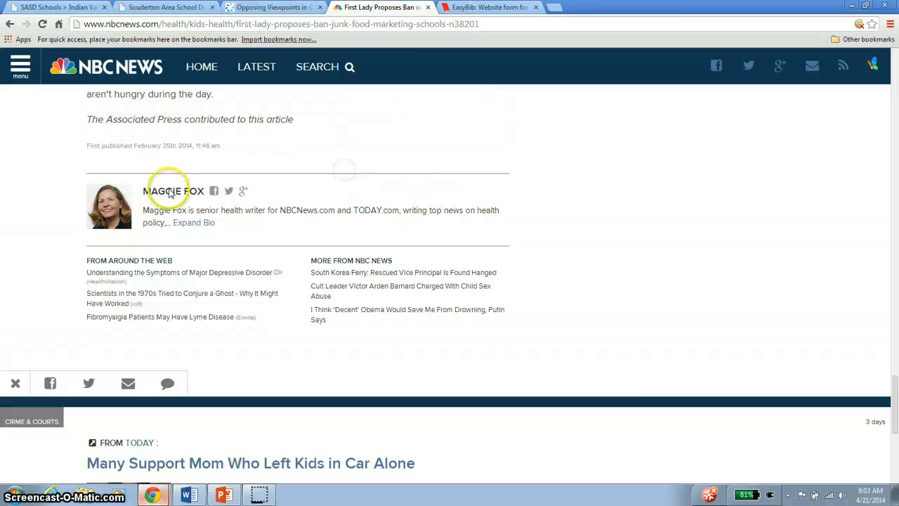
{"action": "left_click", "coordinate": [460, 8]}
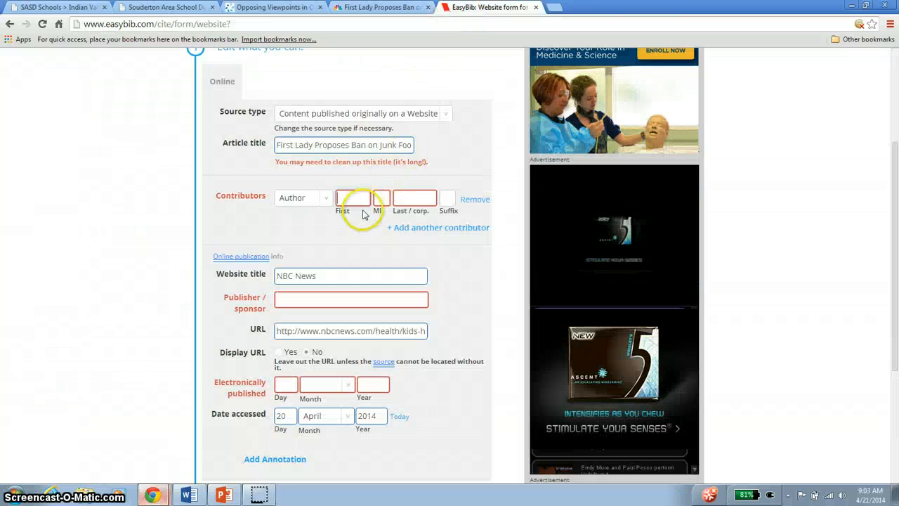
{"action": "type", "text": "Maggie"}
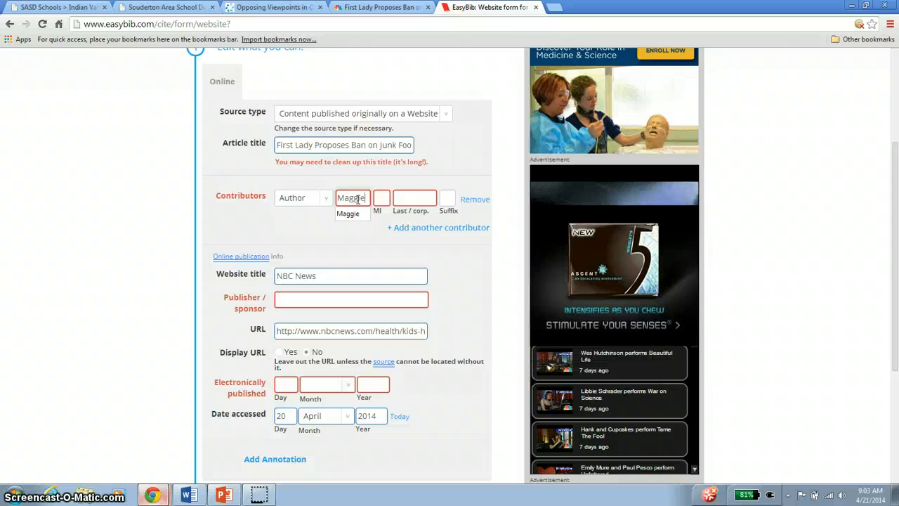
{"action": "key", "text": "Tab"}
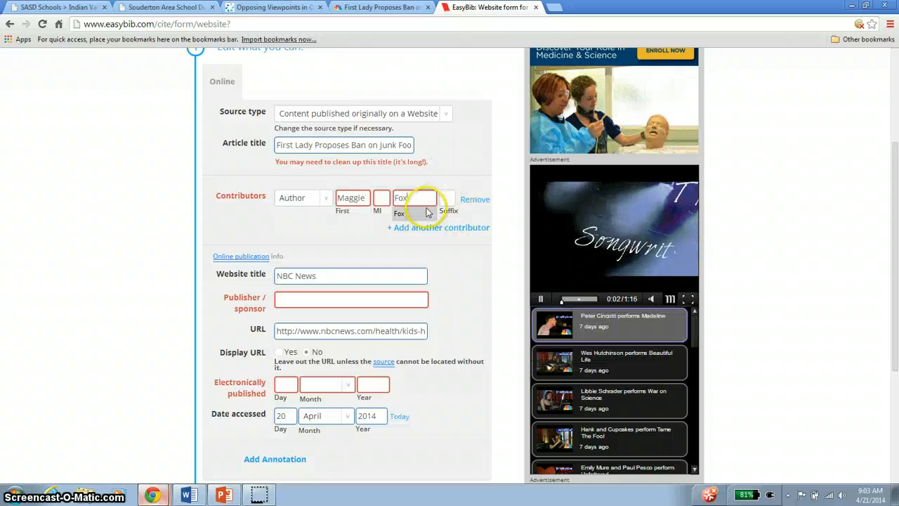
{"action": "type", "text": "Fox"}
{"action": "left_click", "coordinate": [426, 212]}
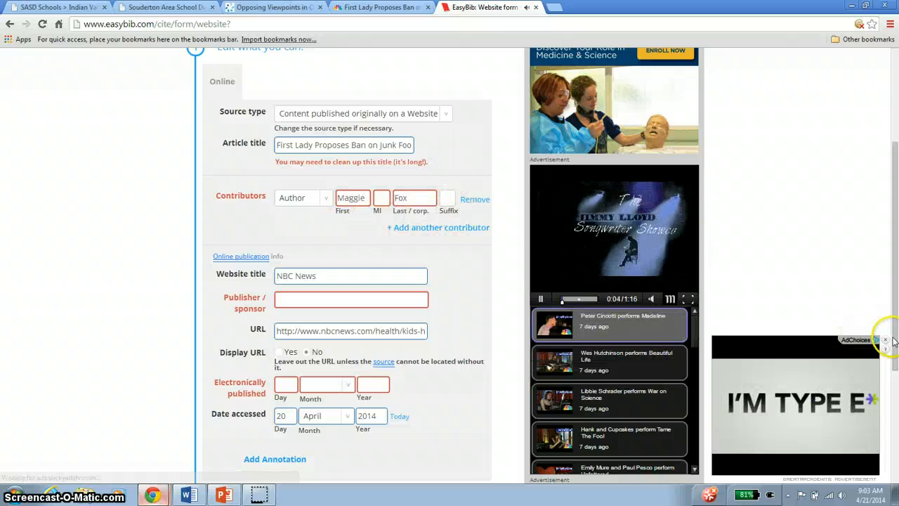
{"action": "left_click", "coordinate": [886, 340]}
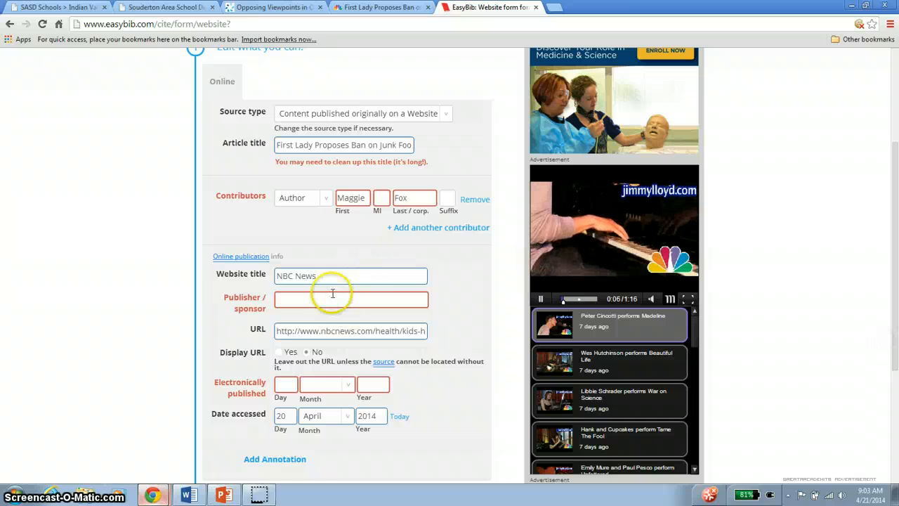
- Look up the article's publication date on NBC News and set the electronically published date to 25 February 2014 in the EasyBib form
{"action": "left_click_drag", "start_coordinate": [277, 276], "coordinate": [399, 299]}
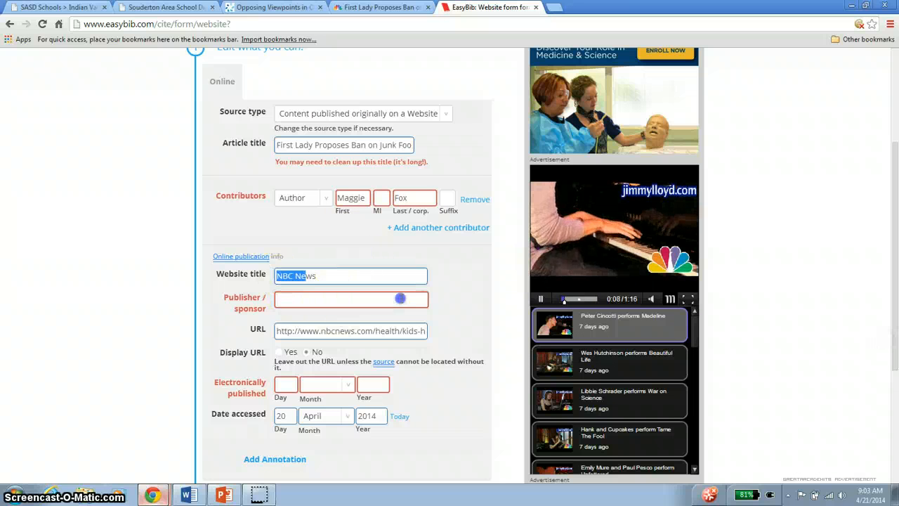
{"action": "scroll", "coordinate": [385, 291], "scroll_direction": "down", "scroll_amount": 1}
{"action": "left_click", "coordinate": [281, 299]}
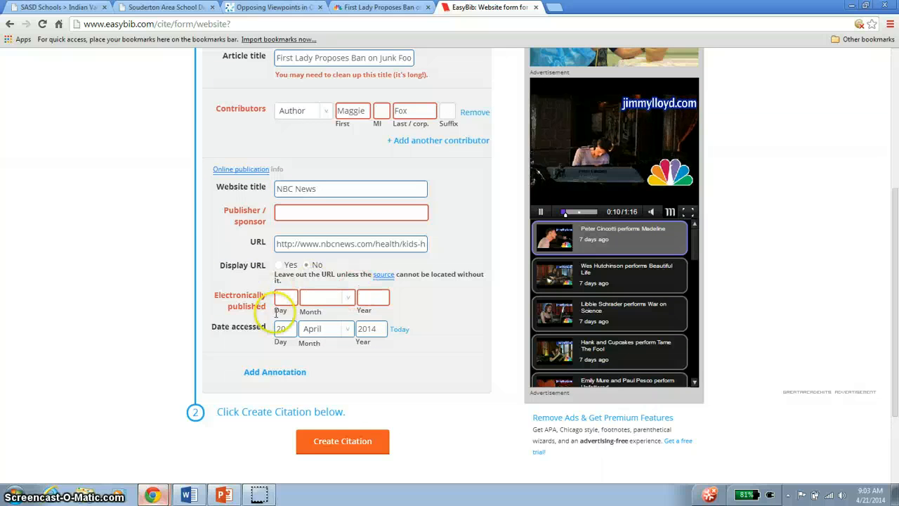
{"action": "left_click", "coordinate": [379, 7]}
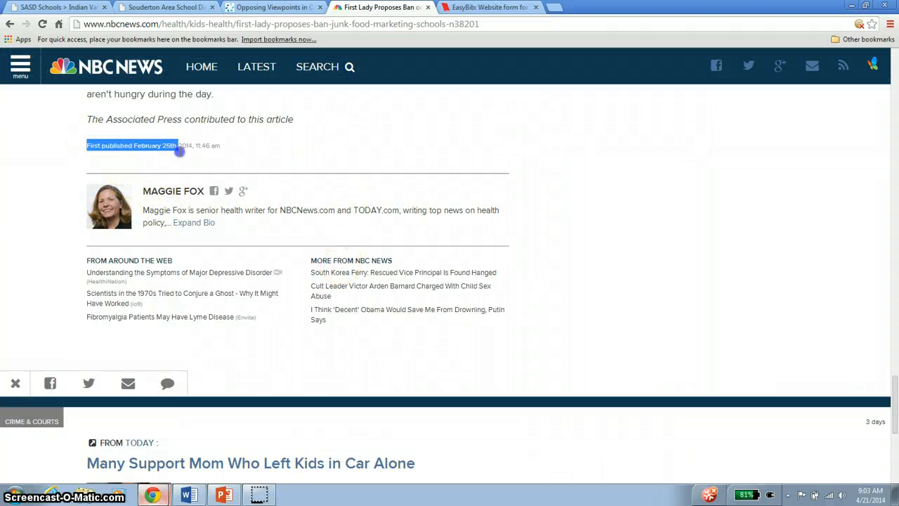
{"action": "left_click", "coordinate": [169, 146]}
{"action": "left_click", "coordinate": [489, 7]}
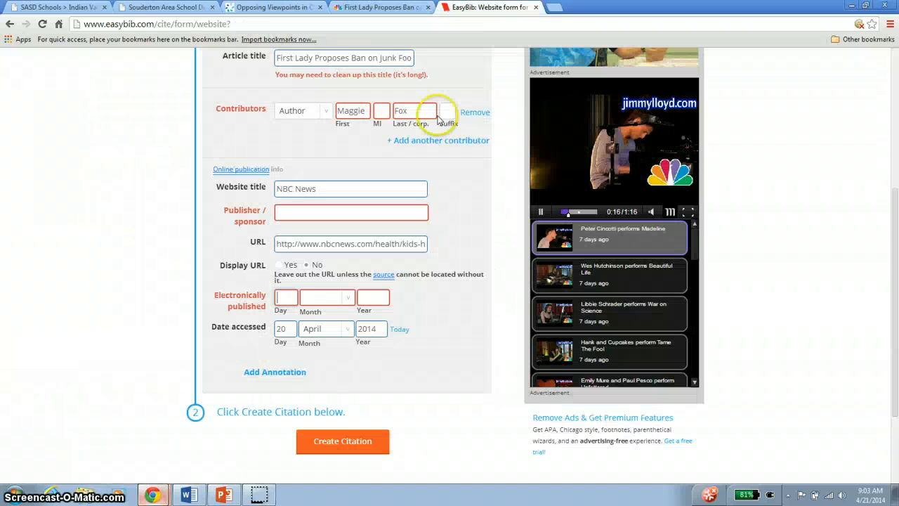
{"action": "type", "text": "25"}
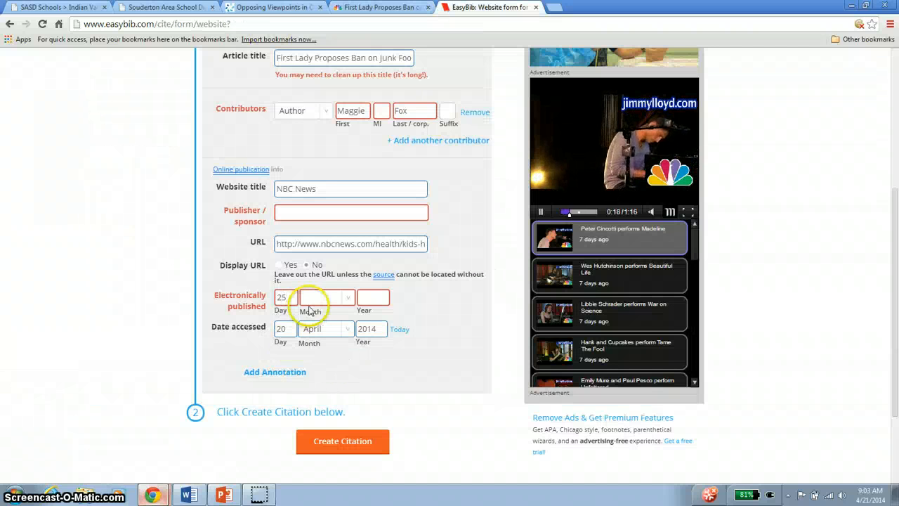
{"action": "left_click", "coordinate": [316, 299]}
{"action": "left_click", "coordinate": [322, 330]}
{"action": "left_click", "coordinate": [376, 298]}
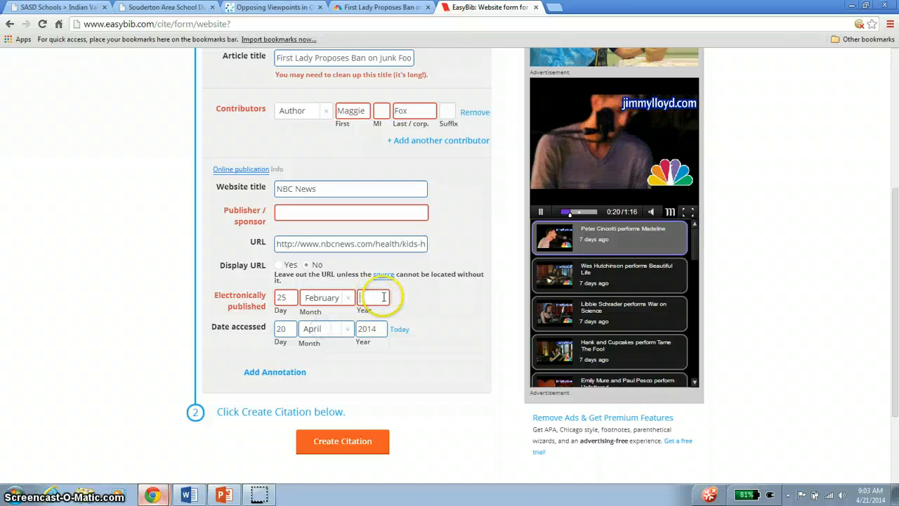
{"action": "type", "text": "2014"}
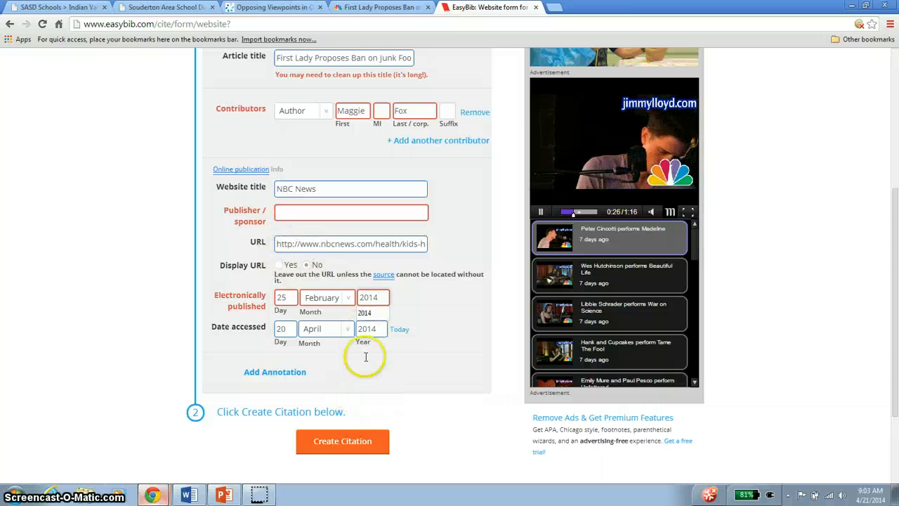
- Create the citation for the NBC News article and copy the new citation text
{"action": "left_click", "coordinate": [342, 441]}
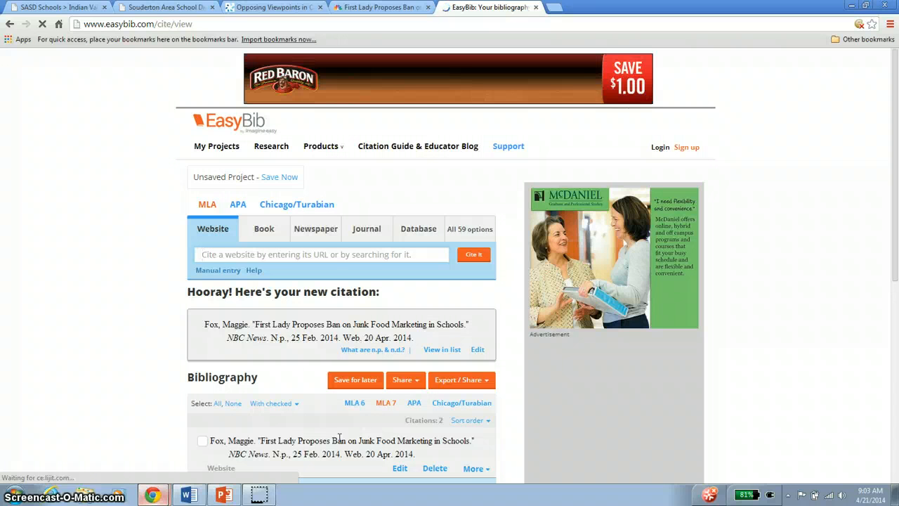
{"action": "left_click_drag", "start_coordinate": [207, 324], "coordinate": [422, 342]}
{"action": "left_click", "coordinate": [452, 6]}
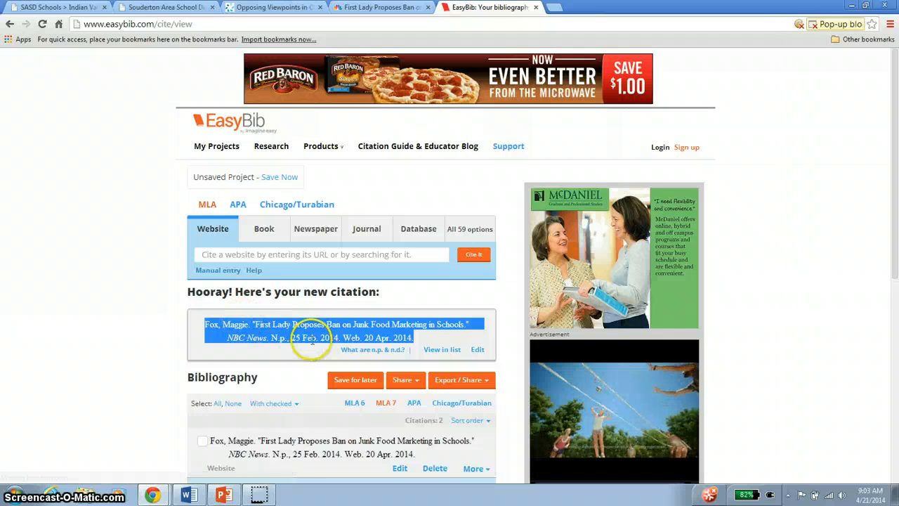
- Switch to the Word document and paste the citation below the article's publication date
{"action": "mouse_move", "coordinate": [224, 495]}
{"action": "left_click", "coordinate": [188, 496]}
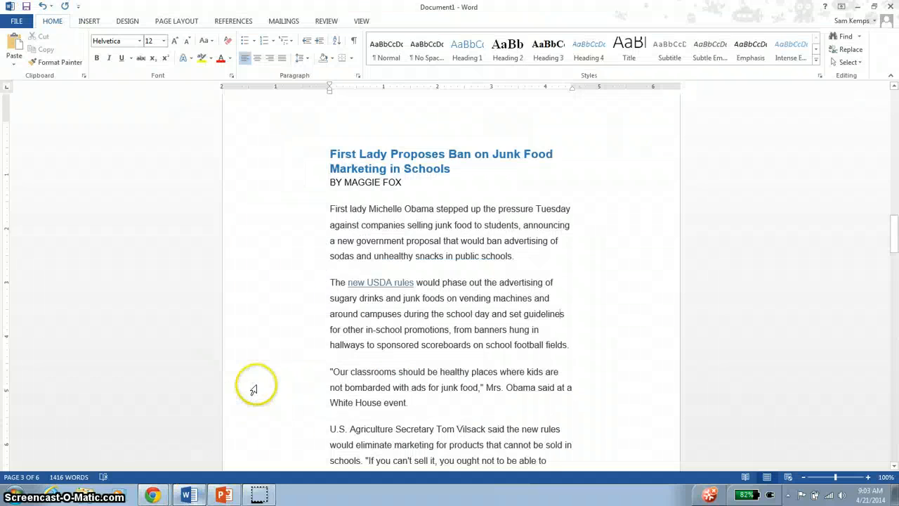
{"action": "scroll", "coordinate": [450, 316], "scroll_direction": "down", "scroll_amount": 20}
{"action": "scroll", "coordinate": [484, 301], "scroll_direction": "down", "scroll_amount": 20}
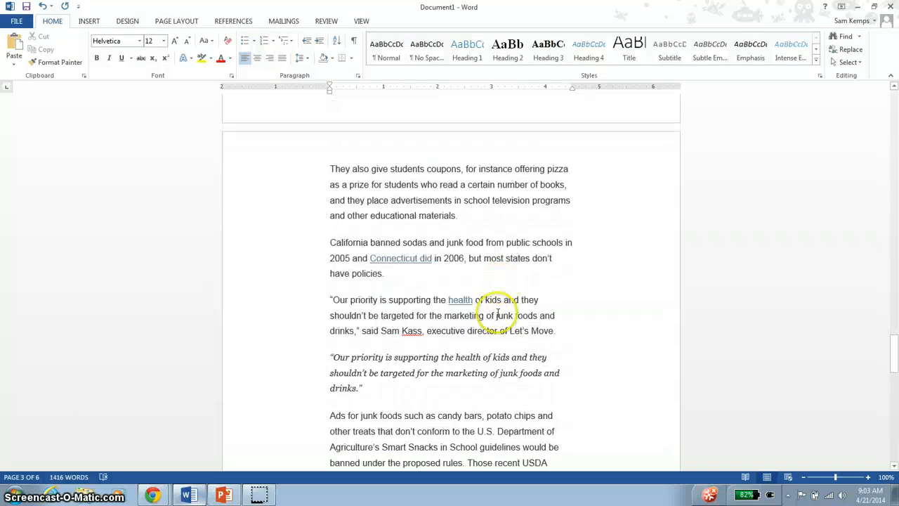
{"action": "scroll", "coordinate": [476, 278], "scroll_direction": "down", "scroll_amount": 7}
{"action": "left_click", "coordinate": [485, 276]}
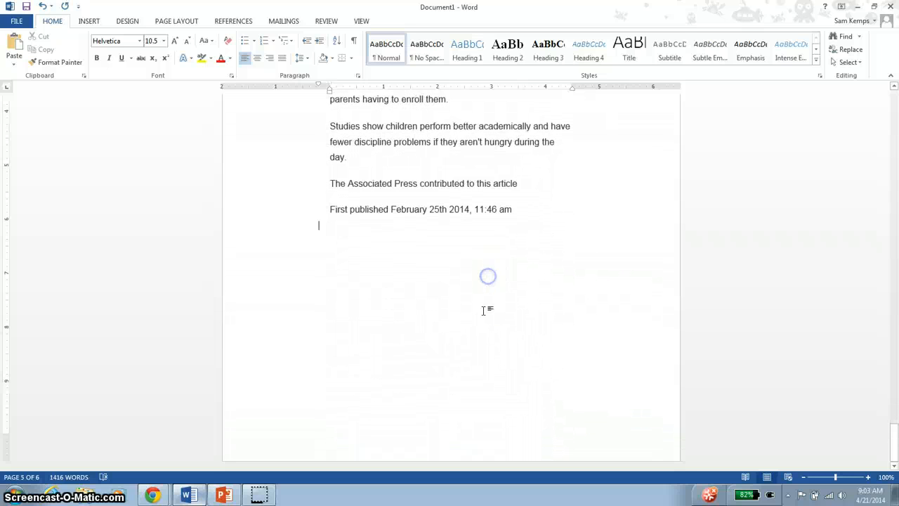
{"action": "type", "text": "Fox, Maggie. \"First Lady Proposes Ban on Junk Food Marketing in Schools.\"NBC News. N.p., 25 Feb. 2014. Web. 20 Apr. 2014."}
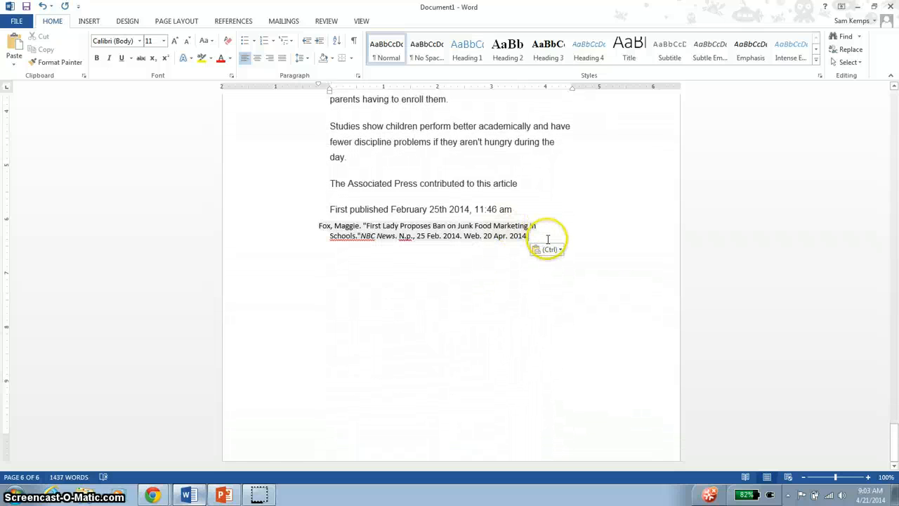
- Switch to PowerPoint and show the Find Articles slide as a full-screen slide show
{"action": "left_click", "coordinate": [222, 493]}
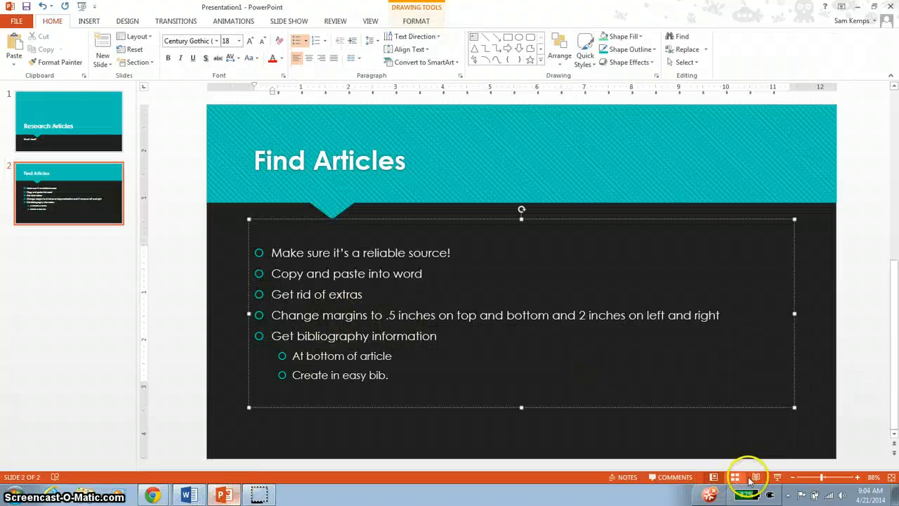
{"action": "left_click", "coordinate": [779, 477]}
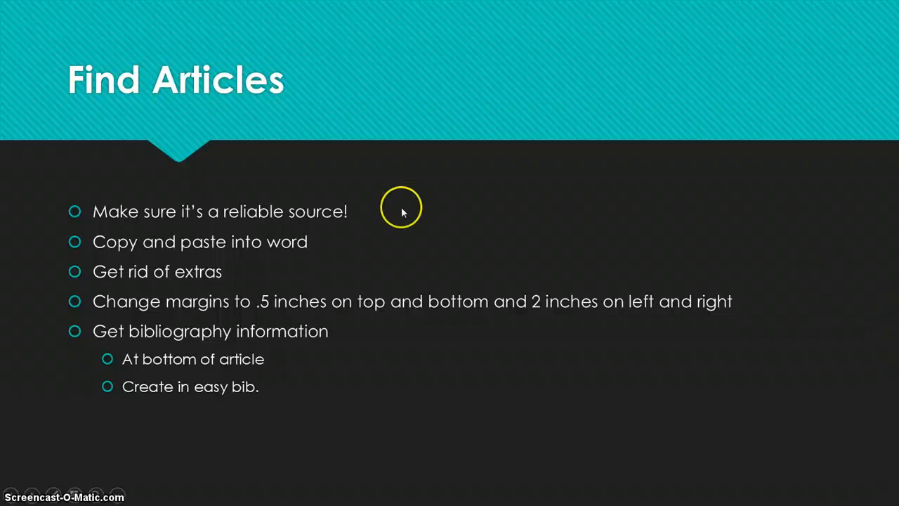